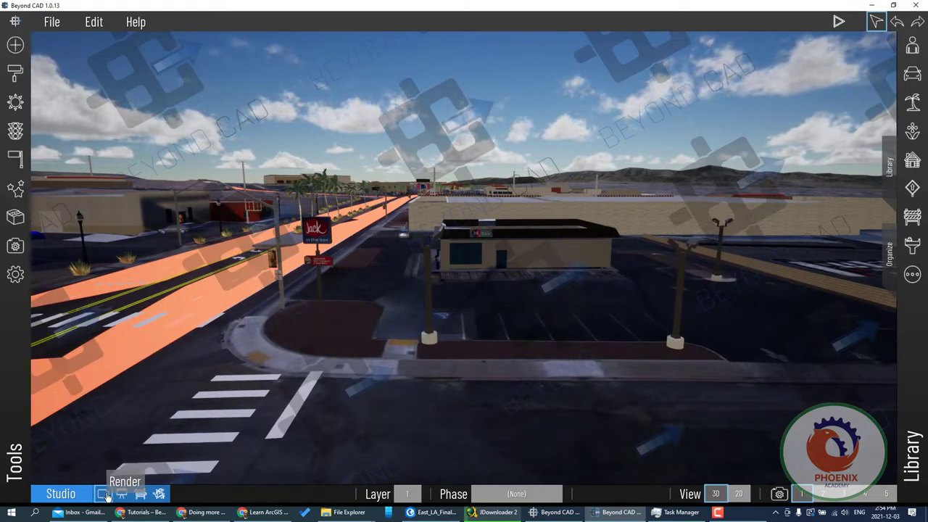
Add a second clip to video camera set 1, preview the two-shot move, and return to Studio.
left_click(105, 492)
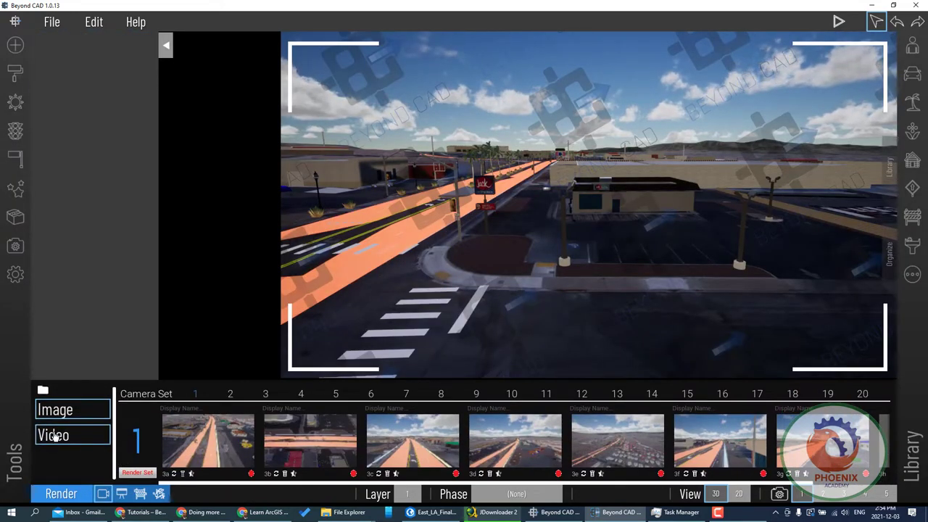
left_click(54, 436)
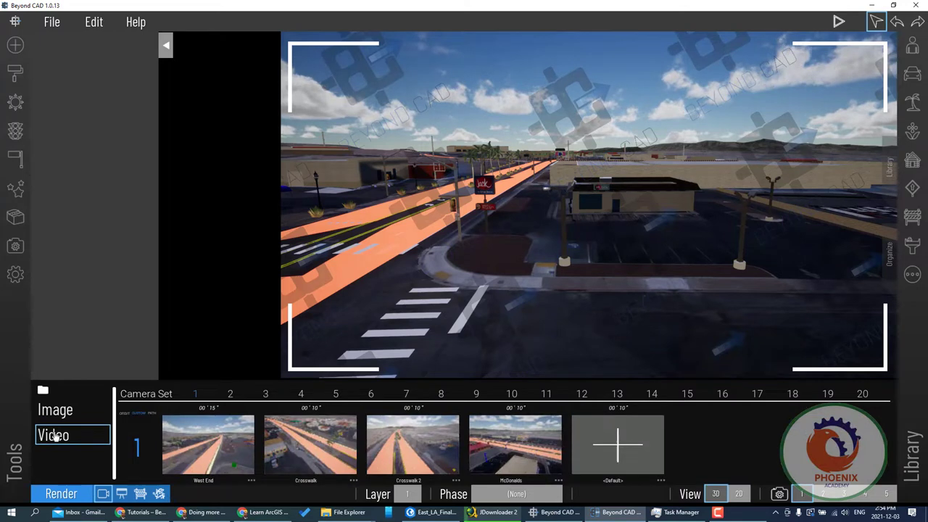
left_click(644, 445)
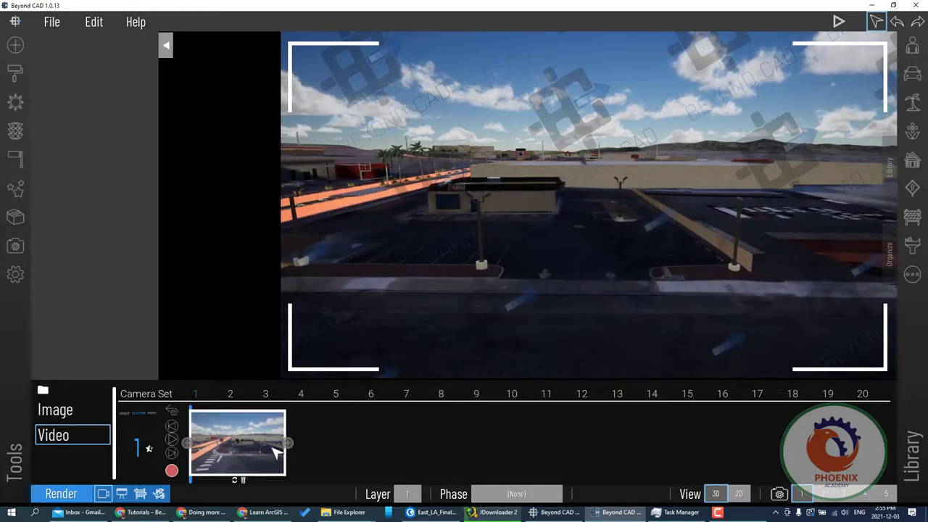
left_click(289, 444)
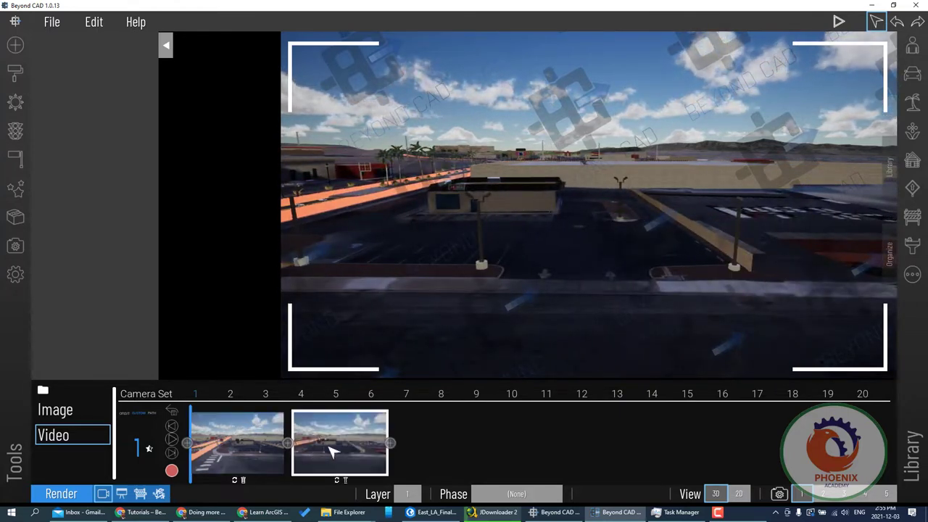
left_click(168, 441)
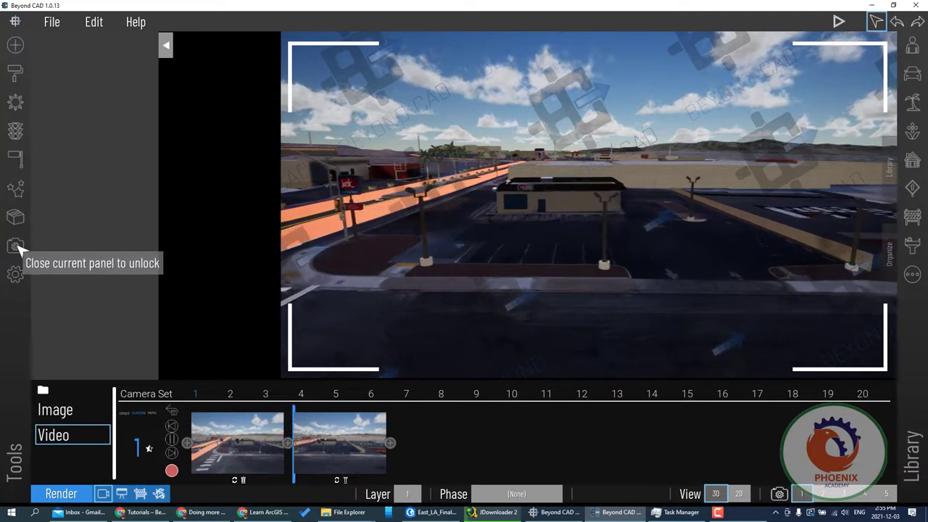
left_click(108, 494)
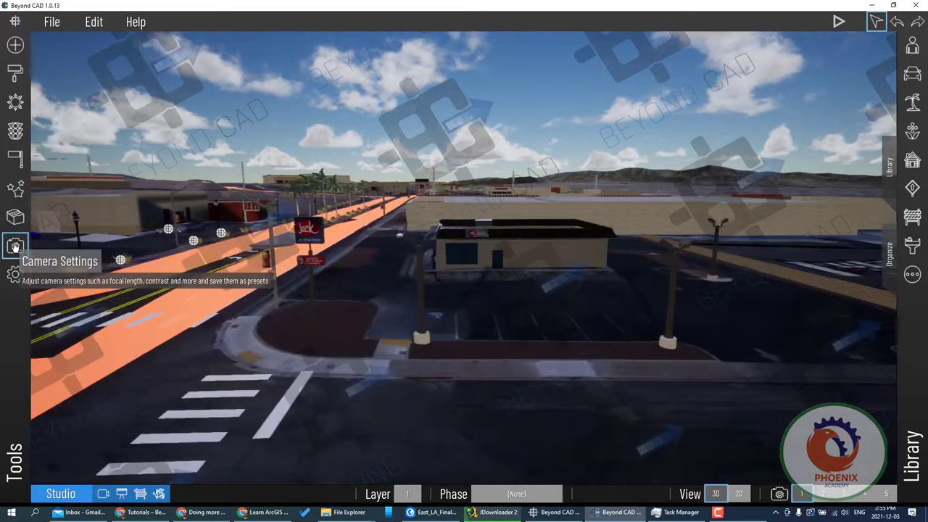
In Camera Settings, set field of view to 43 and rotation to 58.3.
left_click(14, 245)
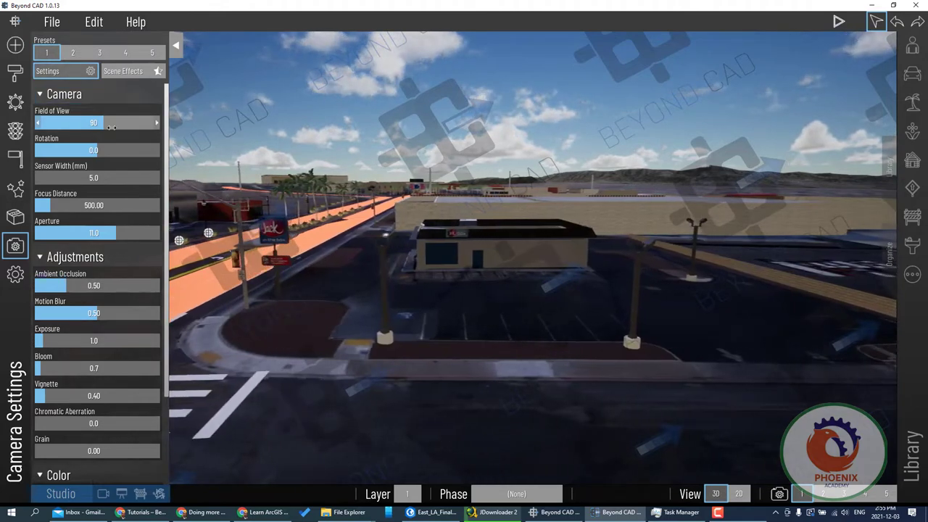
mouse_move(111, 127)
left_mouse_down()
mouse_move(45, 122)
mouse_move(92, 123)
mouse_move(65, 123)
left_mouse_up()
left_click_drag(94, 150, 137, 151)
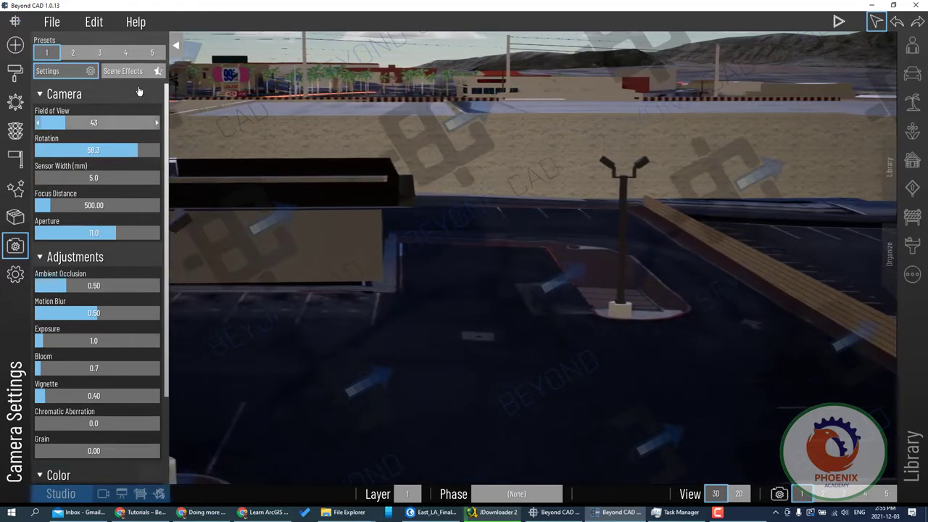
Switch the render mode from video to still-image camera sets, then reopen Camera Settings in Studio.
left_click(175, 45)
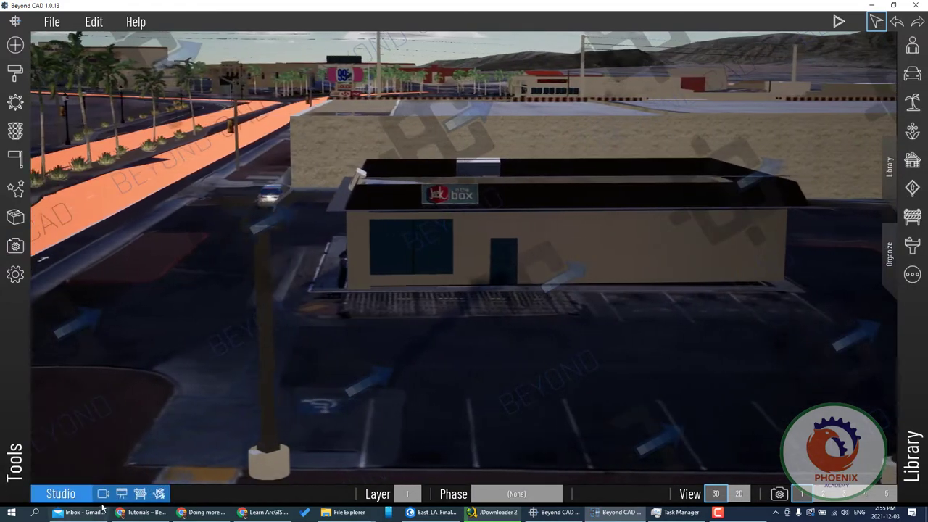
left_click(103, 494)
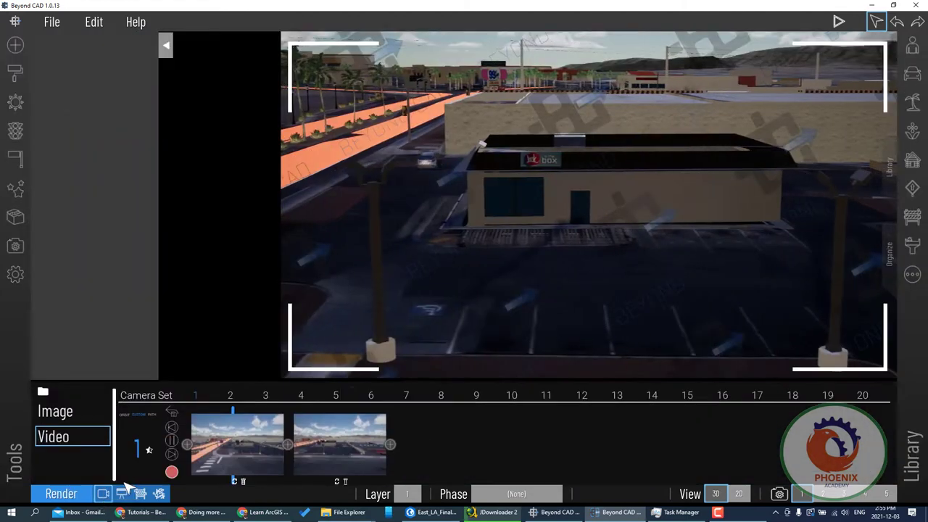
left_click(65, 419)
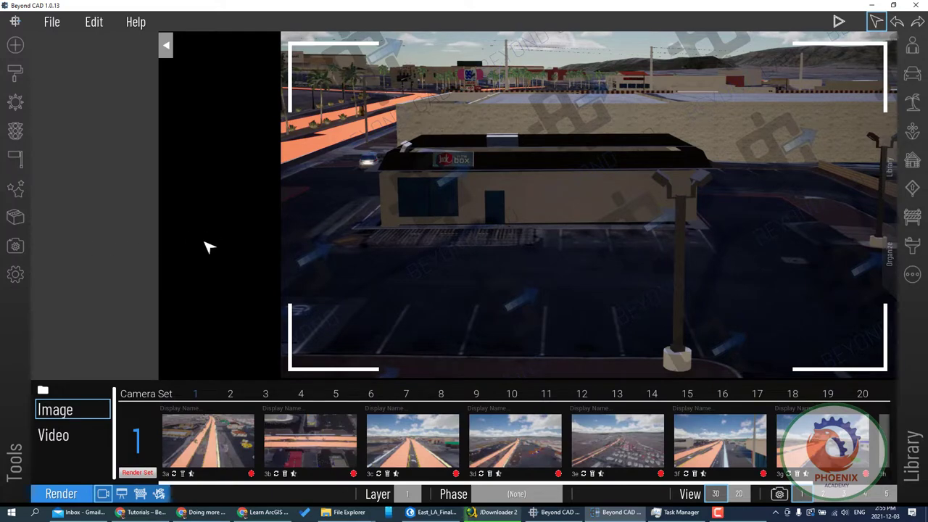
left_click(101, 500)
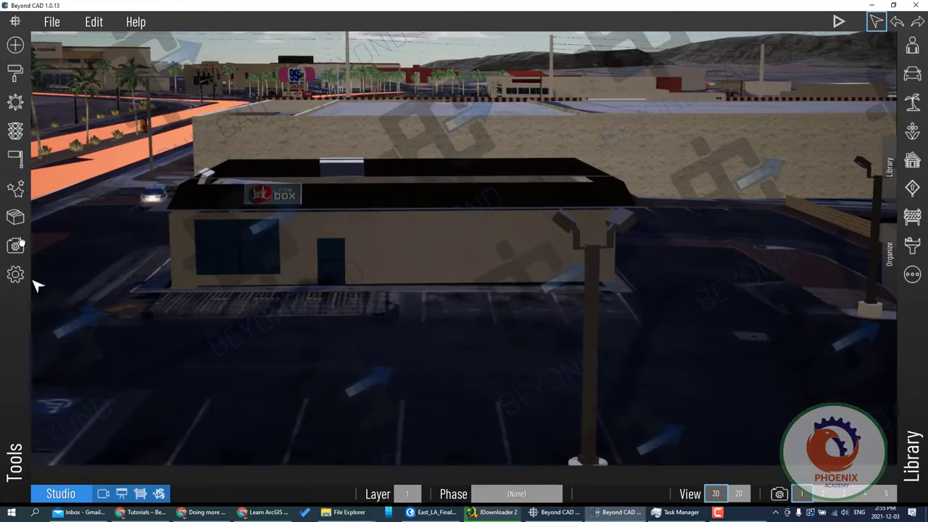
left_click(15, 246)
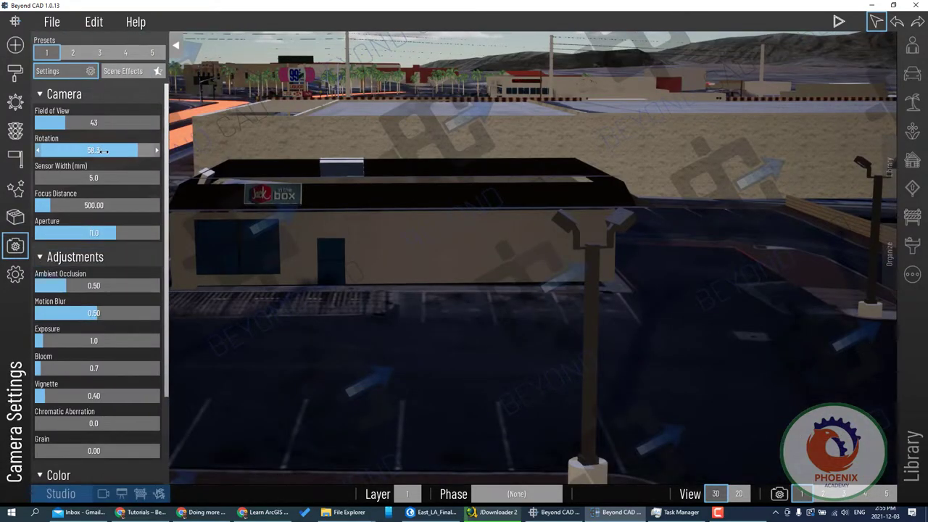
Level the camera rotation to 0 and widen the sensor width to 87.2.
left_click_drag(104, 150, 89, 150)
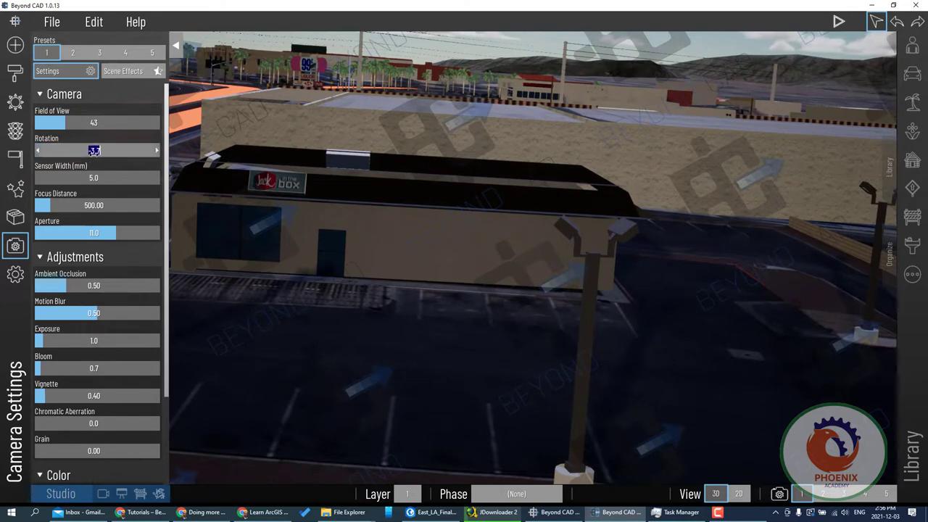
type("0")
key("Return")
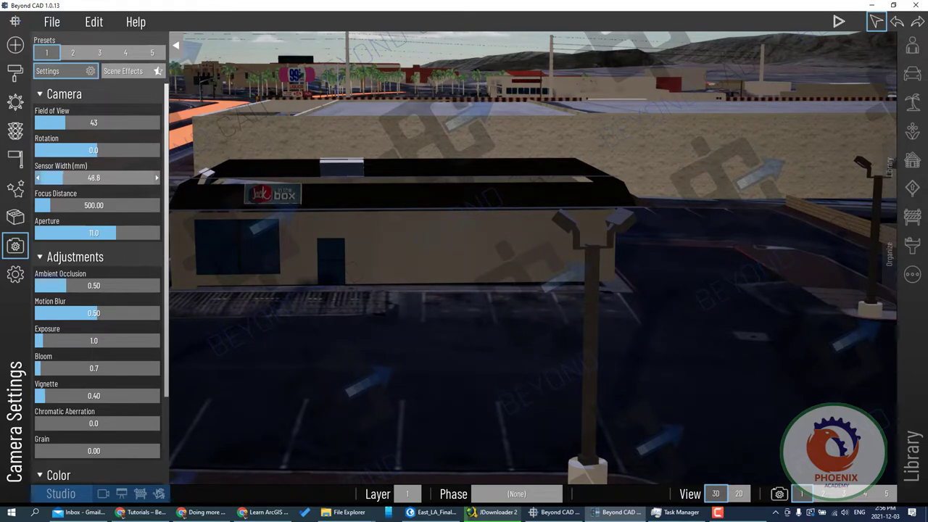
left_click_drag(63, 178, 123, 178)
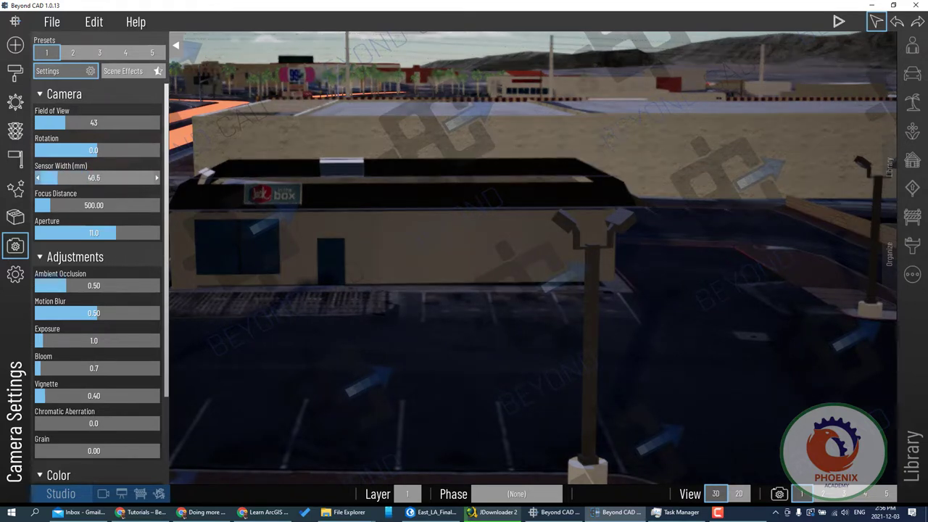
mouse_move(38, 178)
left_mouse_down()
mouse_move(159, 177)
mouse_move(103, 178)
left_mouse_up()
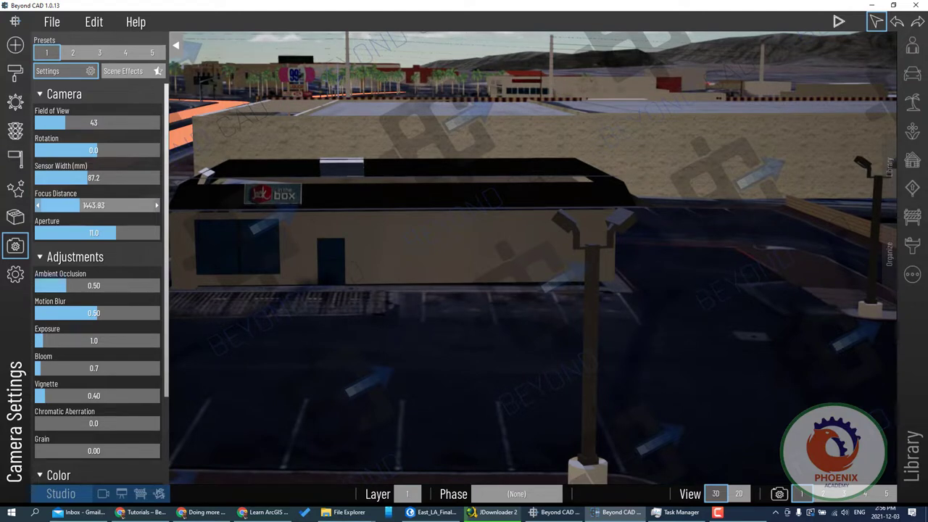
Set focus distance to 606.50 and aperture to 5.0 so the building is sharp.
left_click_drag(64, 206, 58, 208)
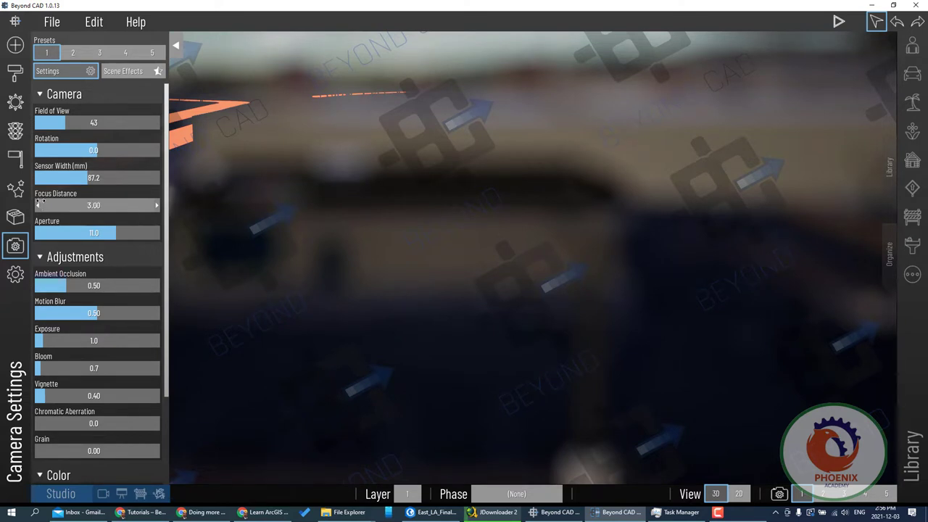
left_click_drag(41, 203, 39, 206)
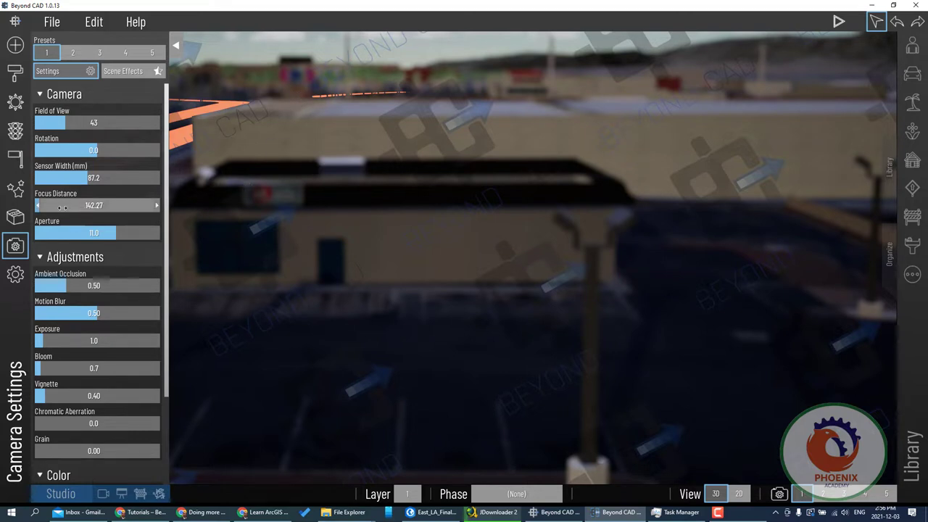
mouse_move(51, 208)
left_mouse_down()
mouse_move(90, 205)
mouse_move(58, 225)
left_mouse_up()
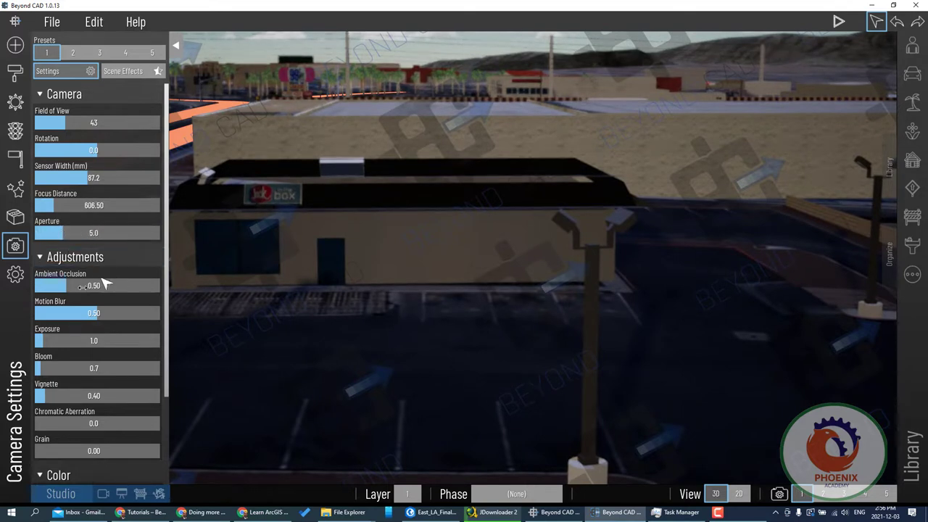
Raise the camera exposure slightly and make a small contrast adjustment.
scroll(98, 276, "down", 2)
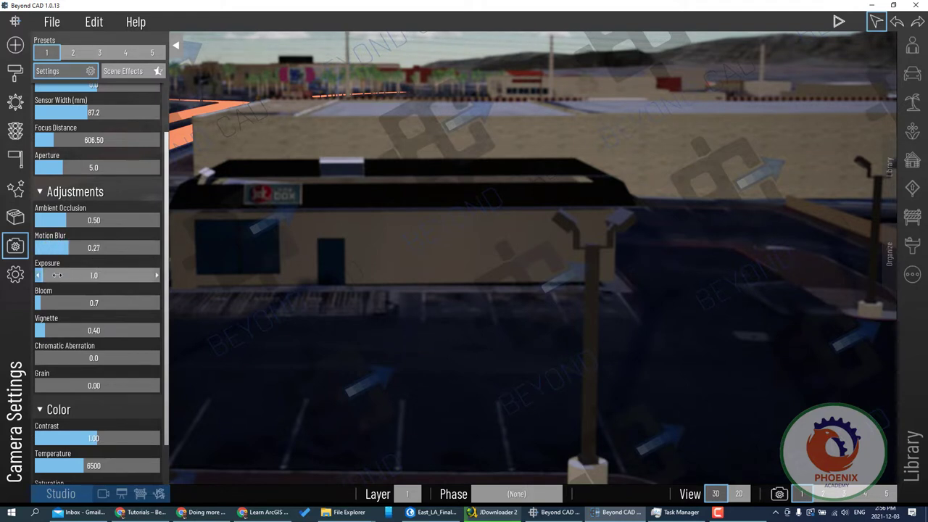
left_click_drag(56, 274, 54, 275)
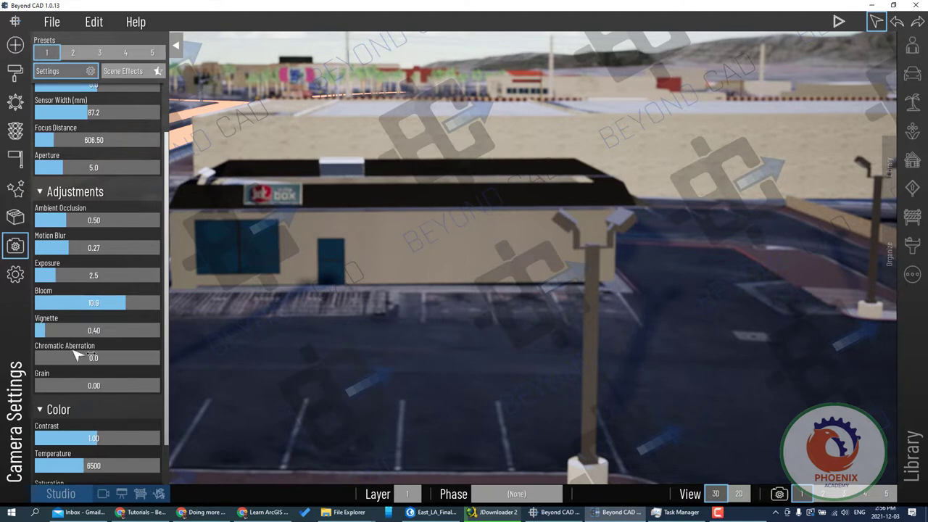
scroll(76, 355, "down", 2)
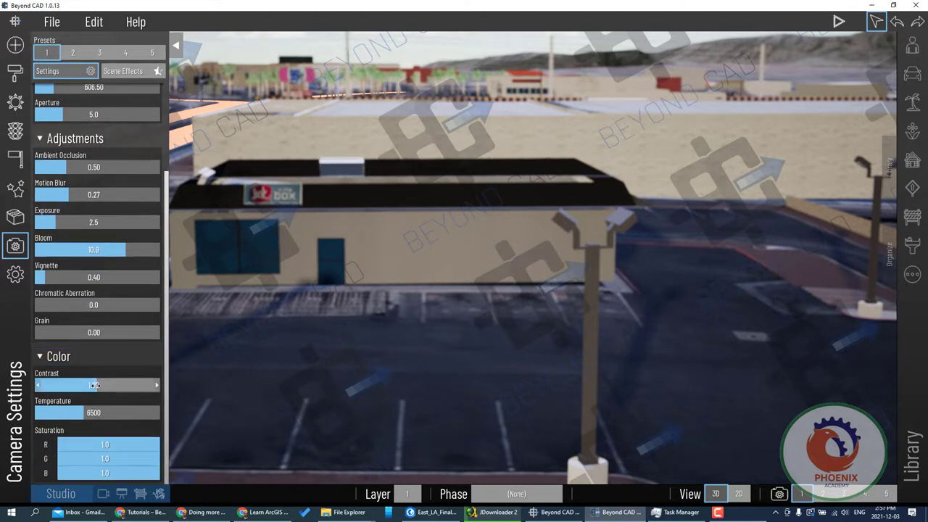
mouse_move(74, 385)
left_mouse_down()
mouse_move(121, 384)
mouse_move(86, 385)
left_mouse_up()
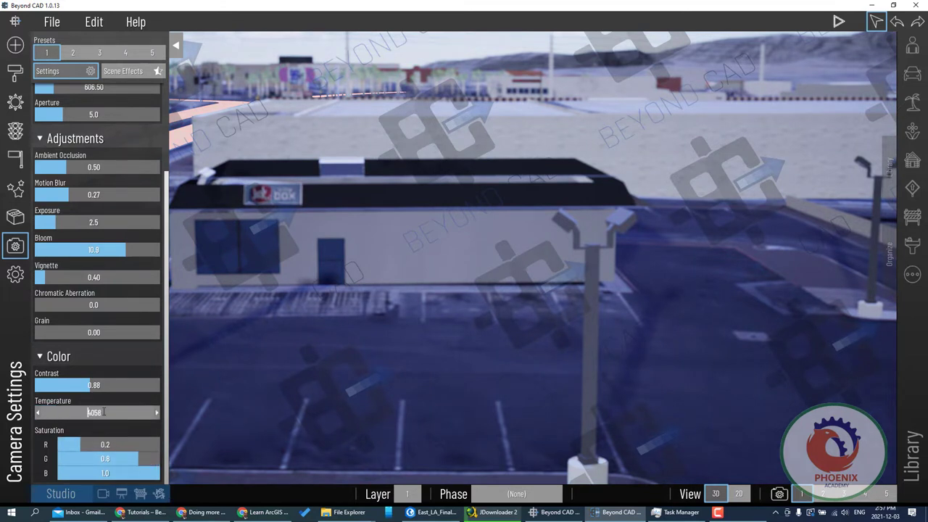
Set colour Temperature to 5943 and Saturation to R 1.0, G 0.2, B 1.0.
type("2300")
key("Return")
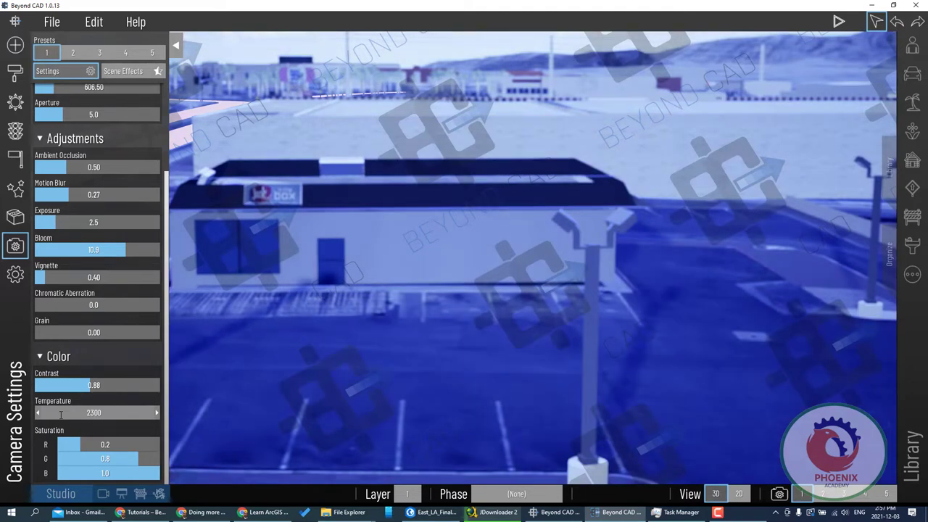
mouse_move(75, 444)
left_mouse_down()
mouse_move(160, 445)
mouse_move(159, 458)
left_mouse_up()
left_click(64, 413)
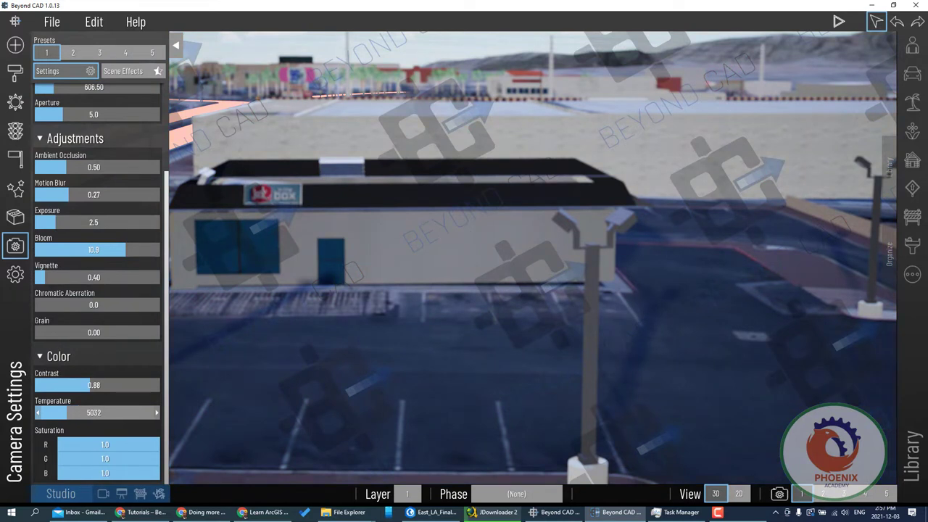
left_click_drag(73, 412, 77, 413)
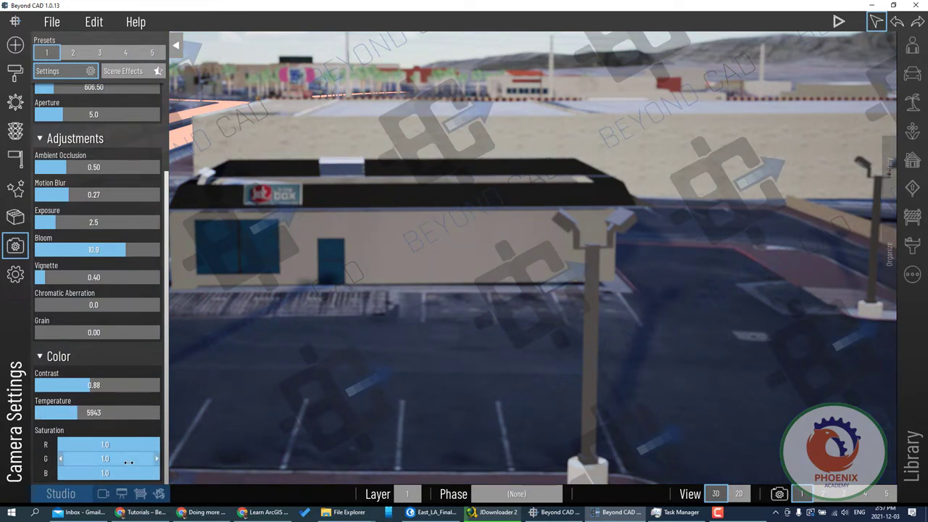
left_click_drag(73, 458, 74, 458)
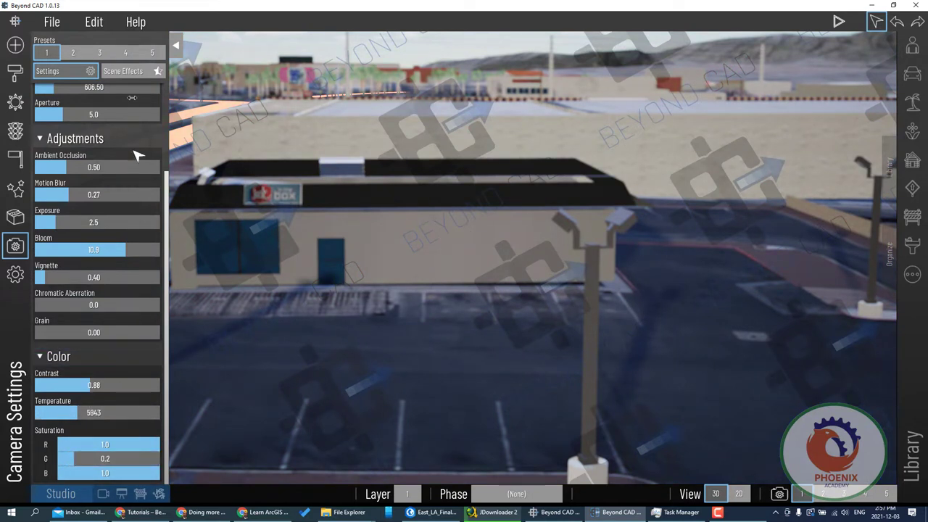
Open the Scene Effects list and enable Bleach Bypass, adjusting its opacity.
left_click(126, 71)
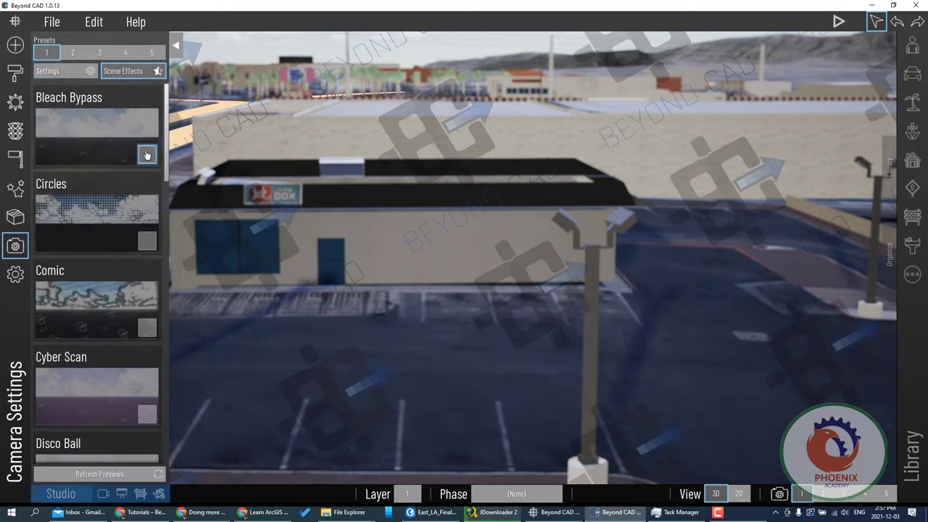
left_click(146, 154)
left_click(146, 155)
left_click(146, 154)
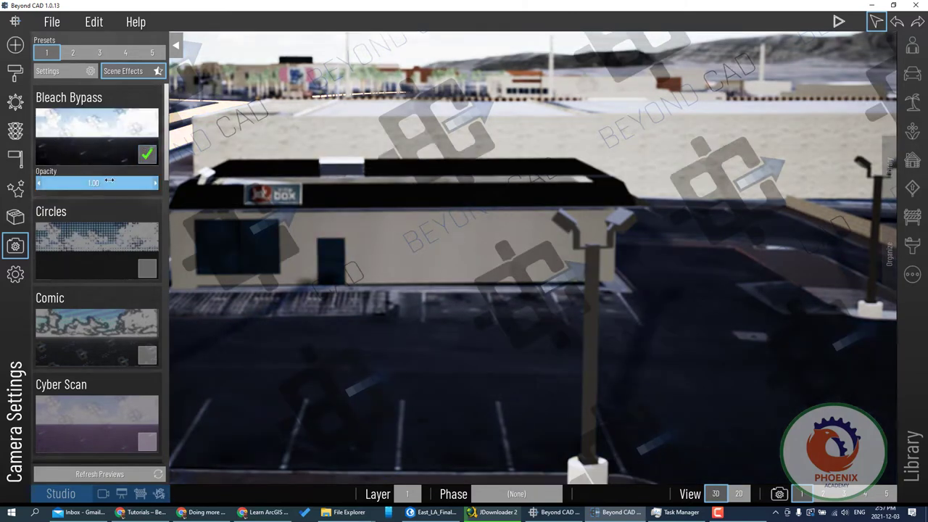
mouse_move(109, 181)
left_mouse_down()
mouse_move(87, 181)
mouse_move(153, 183)
left_mouse_up()
Try the Circles effect at 0.09 opacity, then switch it off and enable Comic.
left_click(147, 269)
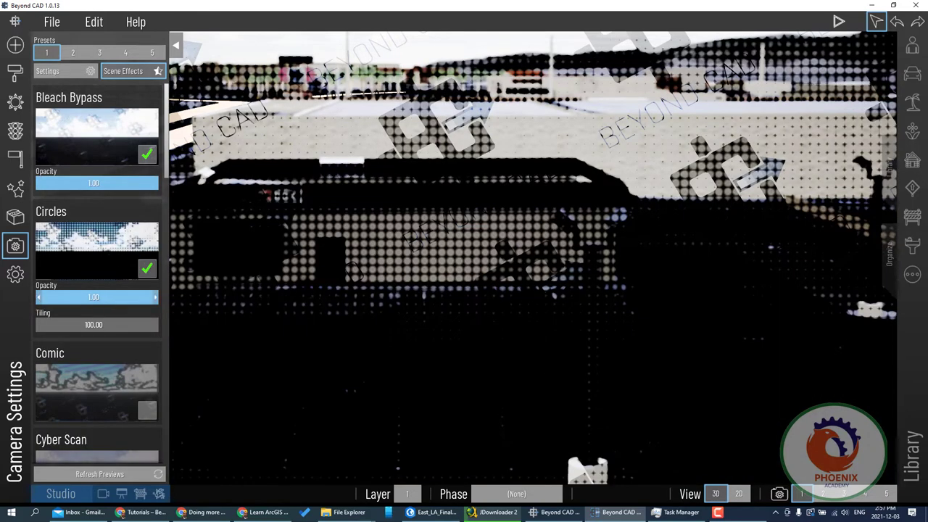
left_click_drag(109, 297, 47, 297)
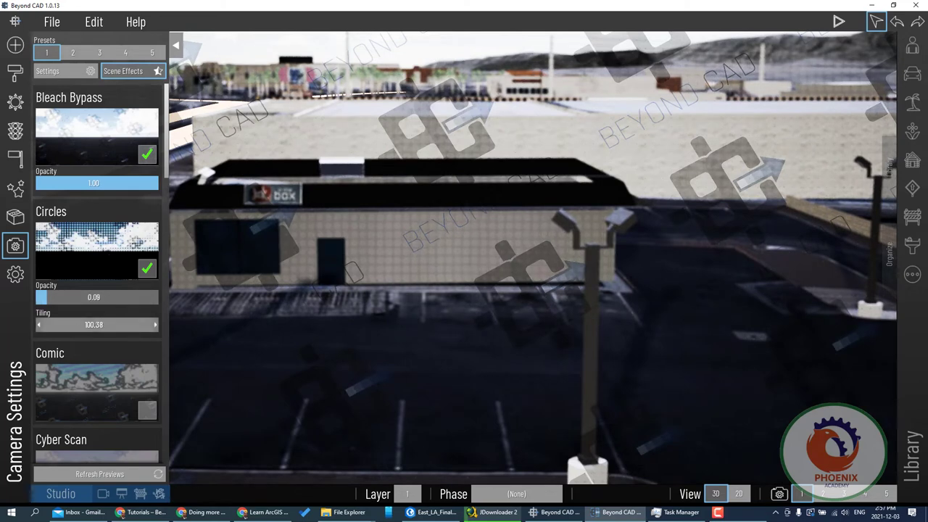
scroll(116, 353, "down", 1)
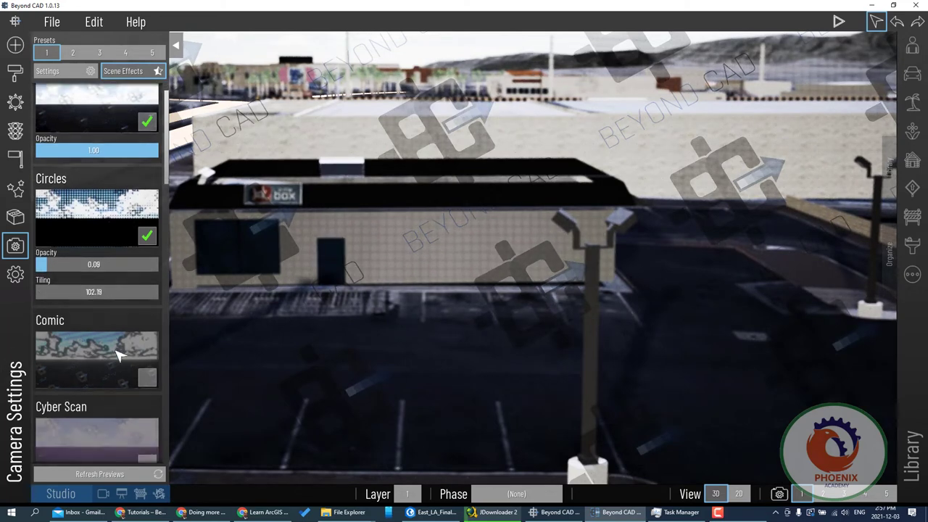
left_click(147, 378)
left_click(147, 235)
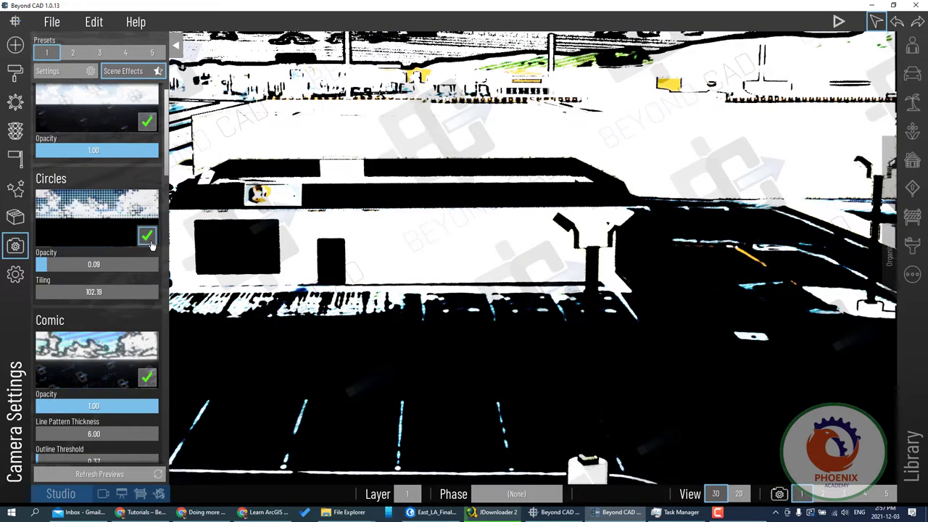
Tweak Comic opacity, line thickness, threshold and intensity, then turn Comic off.
scroll(80, 308, "down", 1)
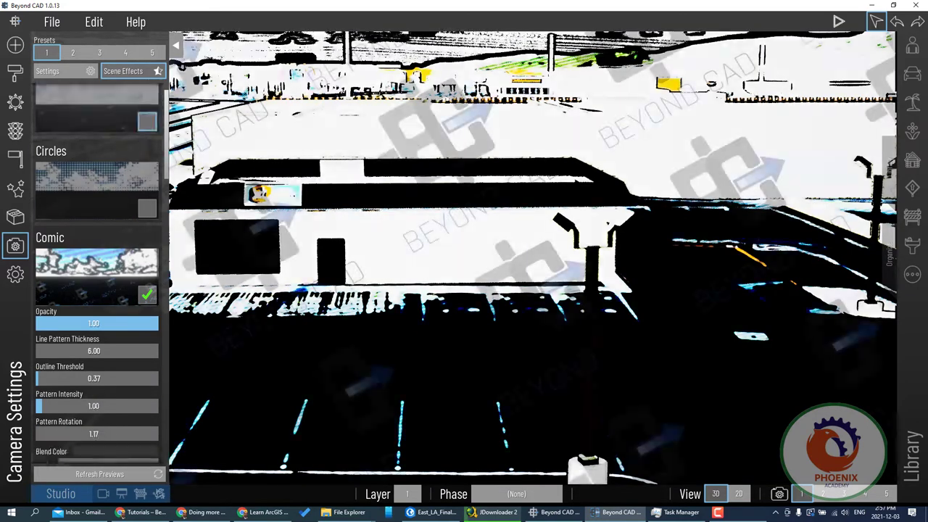
scroll(80, 308, "down", 1)
left_click(79, 291)
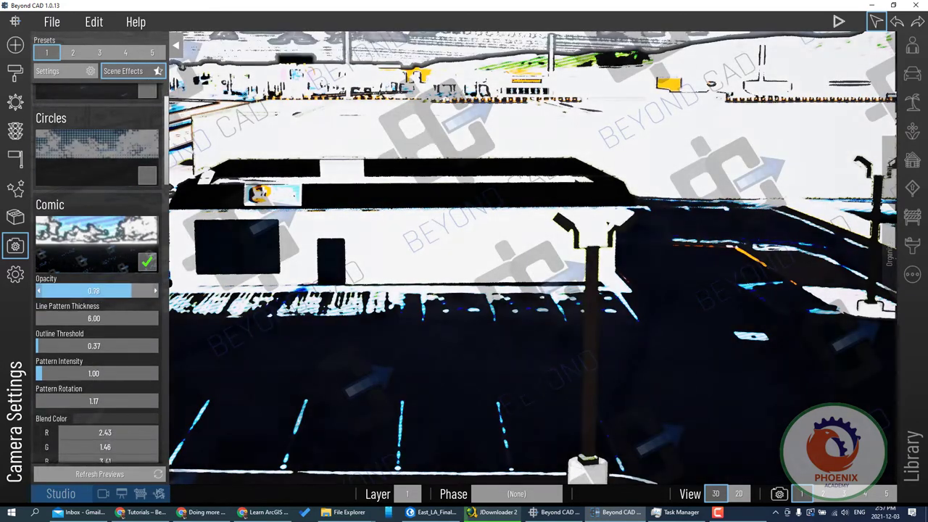
left_click_drag(80, 291, 72, 319)
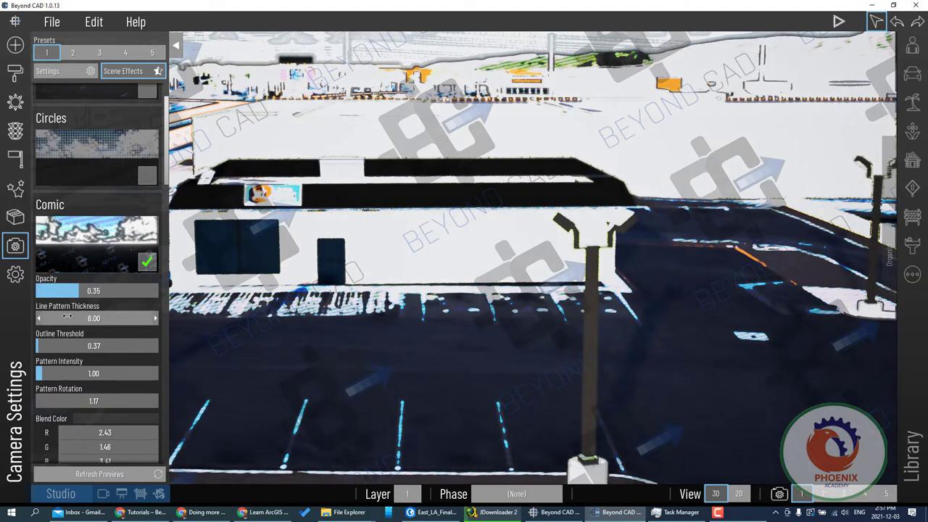
mouse_move(64, 348)
left_mouse_down()
mouse_move(118, 345)
mouse_move(75, 345)
left_mouse_up()
left_click_drag(42, 373, 158, 373)
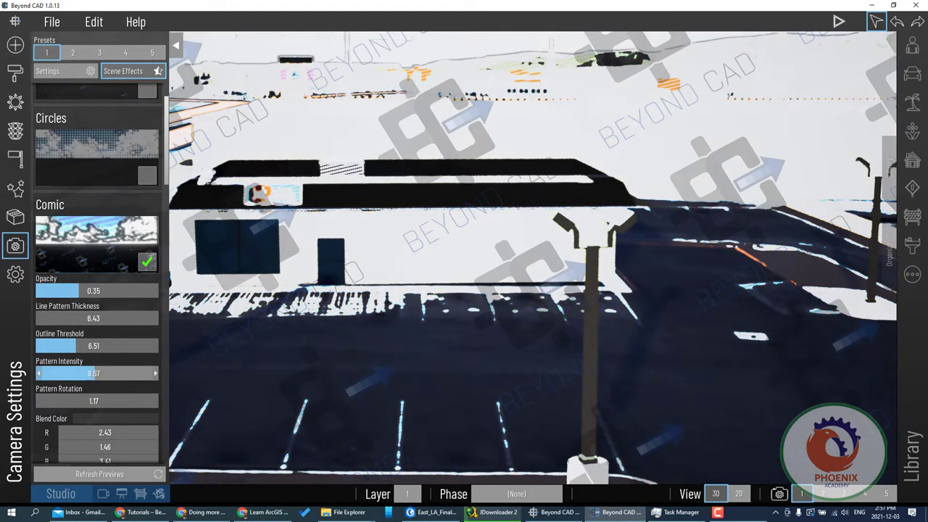
left_click(147, 263)
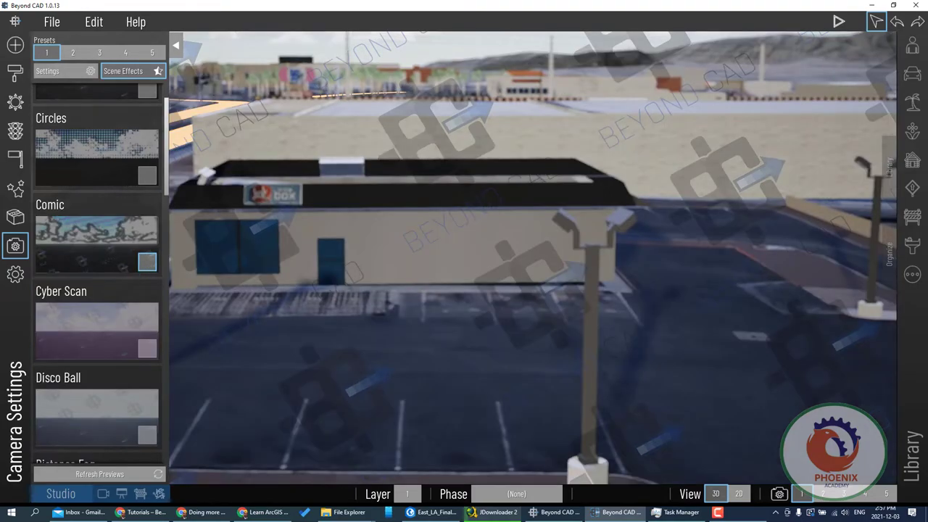
Try Cyber Scan with lower opacity and slower speed, then switch it off.
scroll(147, 326, "down", 1)
left_click(147, 317)
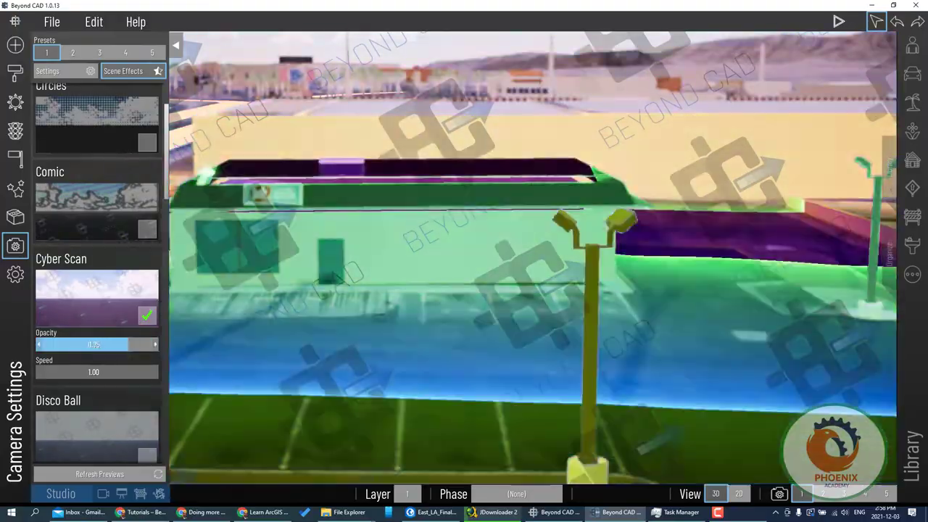
left_click_drag(155, 344, 58, 344)
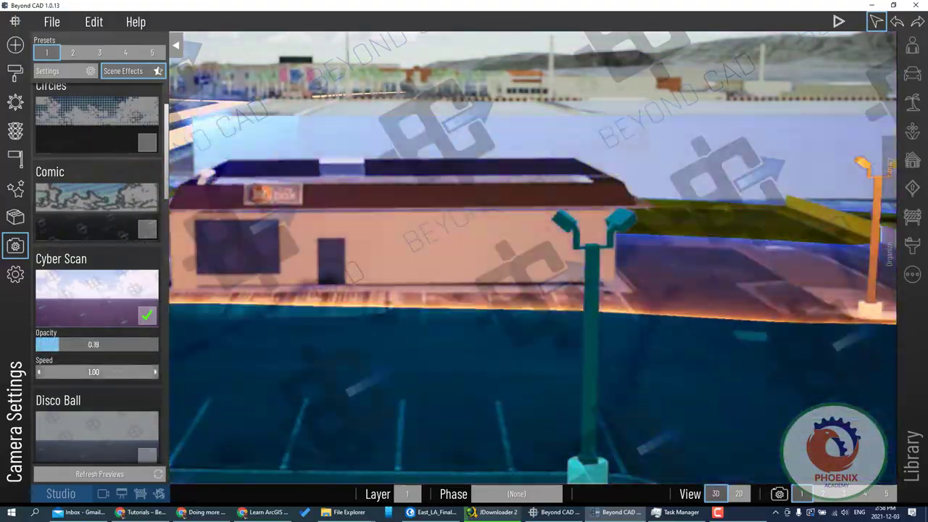
left_click_drag(93, 371, 73, 372)
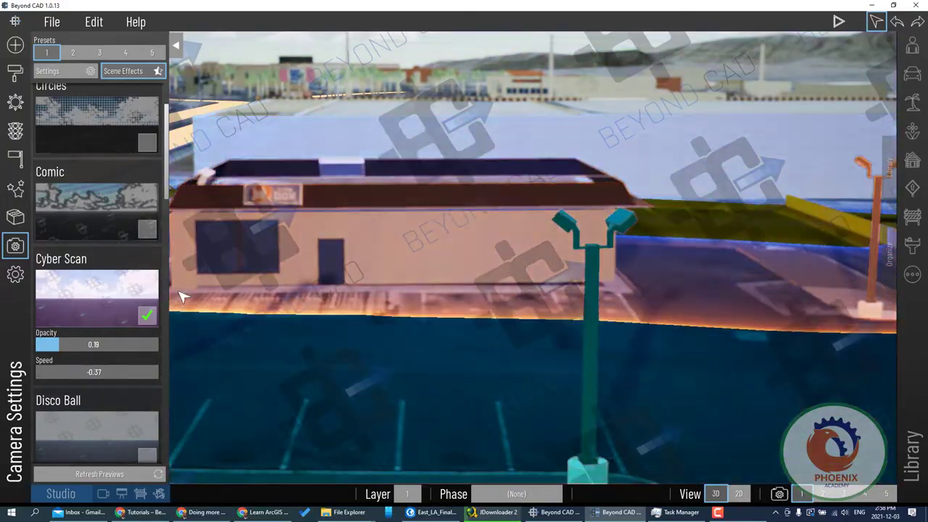
left_click(147, 314)
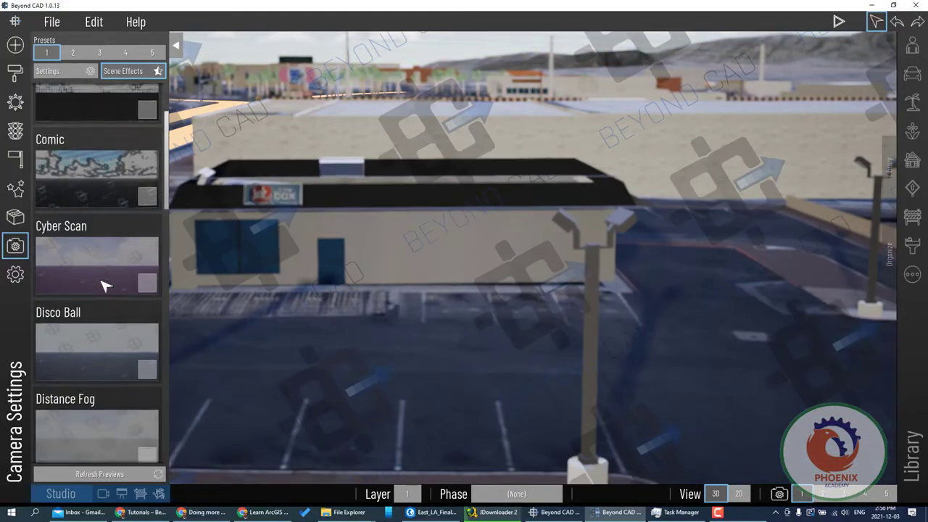
Enable the Disco Ball effect at low opacity with a reduced X Scale.
scroll(104, 286, "down", 1)
scroll(120, 317, "down", 2)
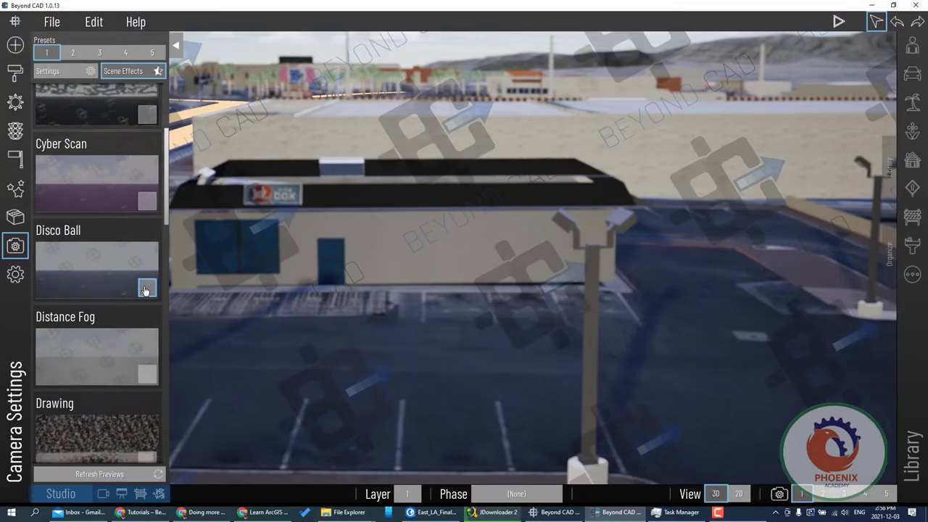
left_click(146, 290)
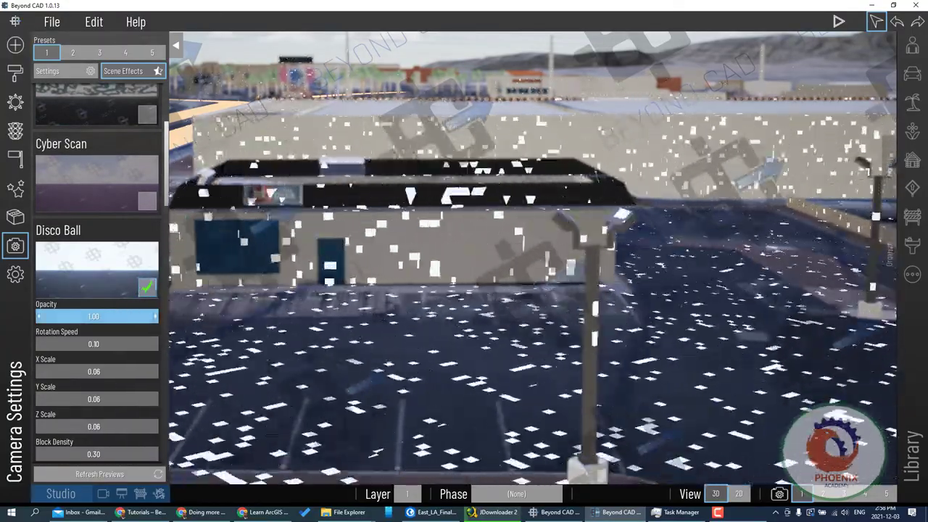
left_click_drag(127, 316, 40, 316)
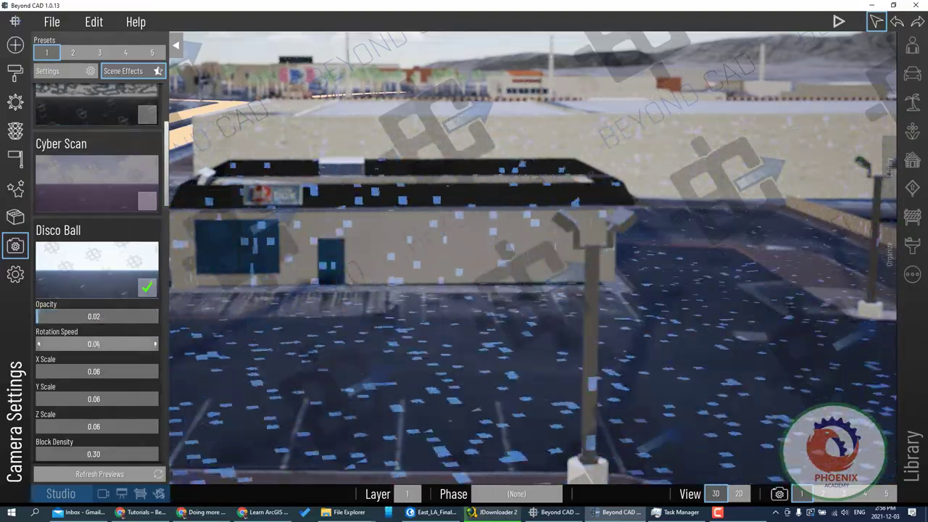
left_click_drag(108, 366, 87, 369)
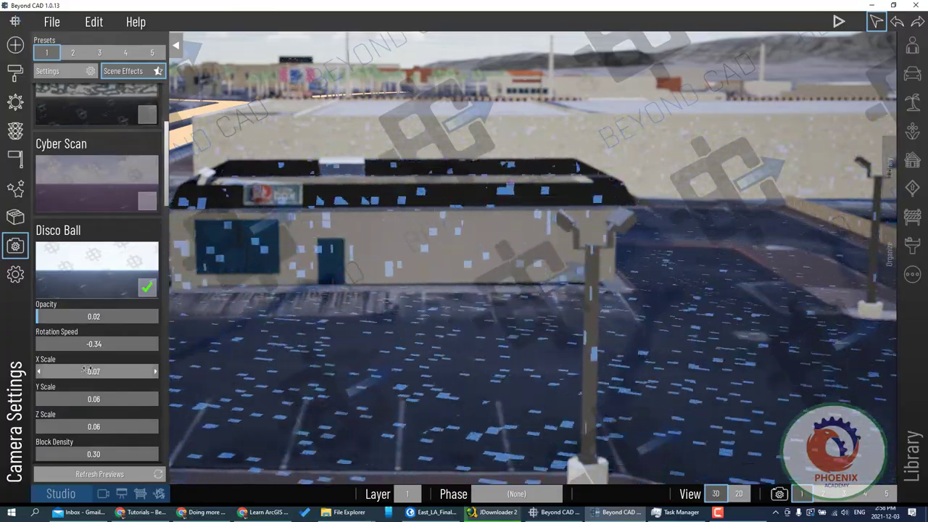
scroll(87, 366, "down", 2)
scroll(93, 355, "down", 2)
scroll(96, 355, "down", 3)
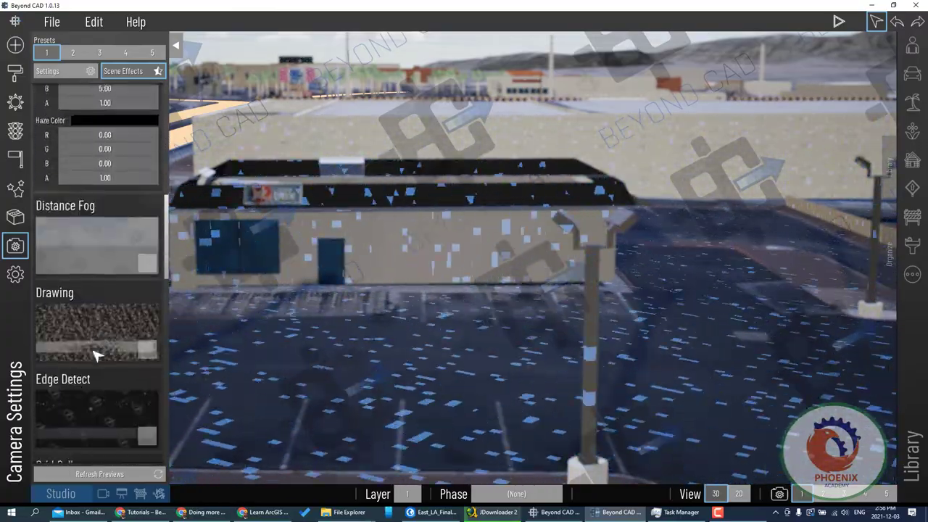
scroll(96, 355, "down", 1)
Turn on Distance Fog and thin it to about 0.29 opacity.
left_click(144, 247)
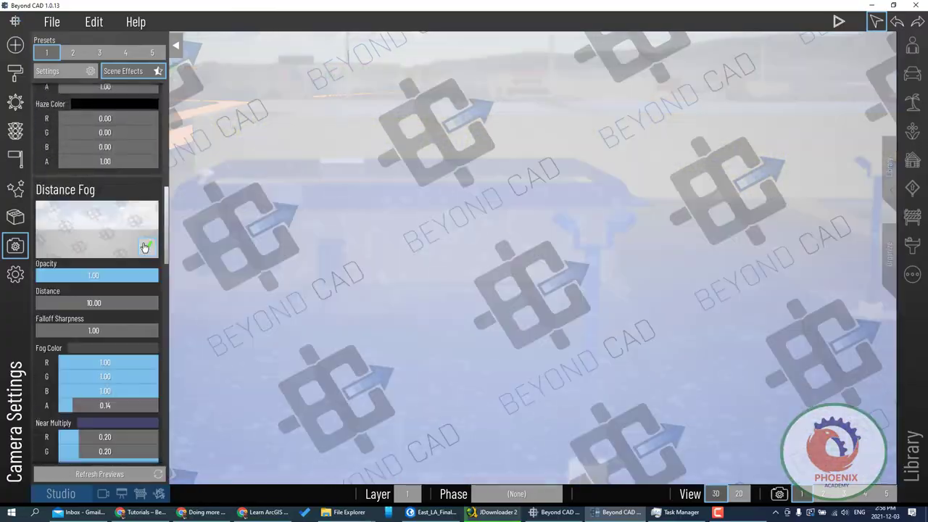
scroll(126, 290, "up", 2)
scroll(116, 330, "up", 1)
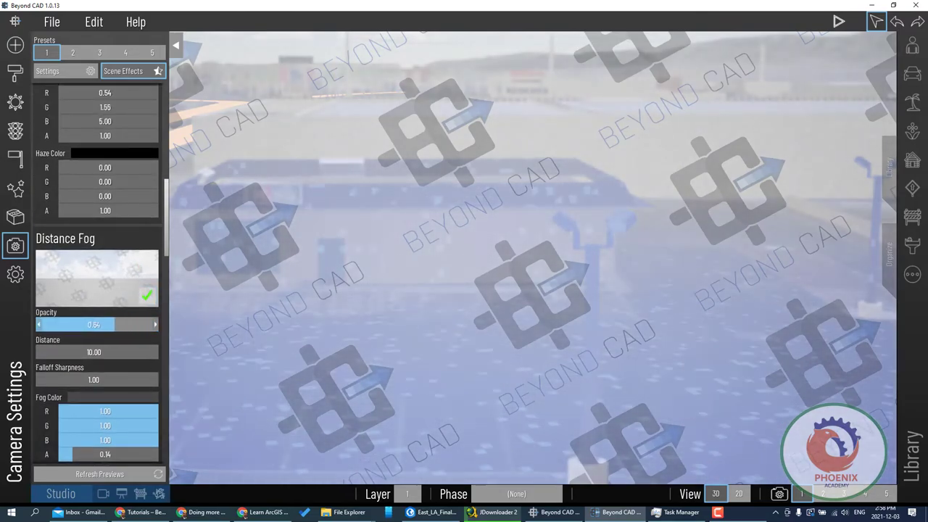
left_click_drag(94, 324, 72, 324)
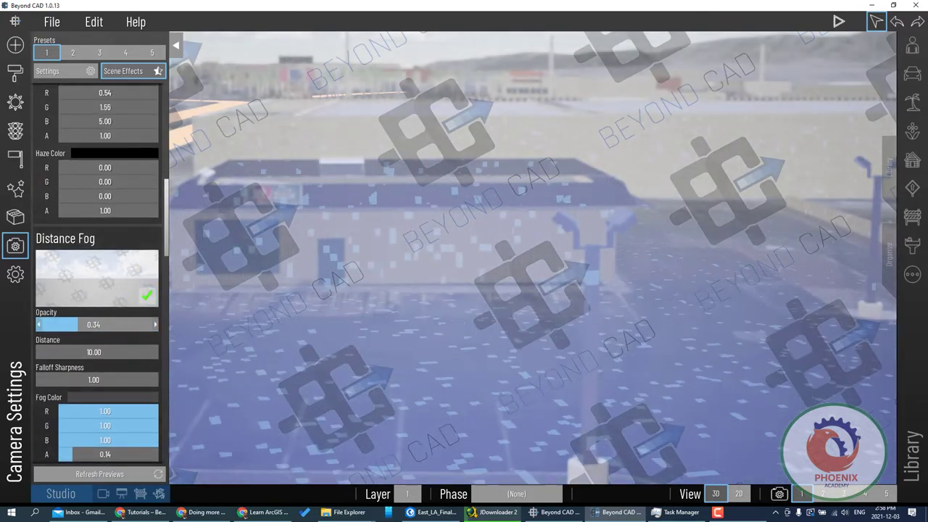
Turn off the Disco Ball squares effect.
scroll(145, 267, "up", 5)
scroll(142, 246, "up", 4)
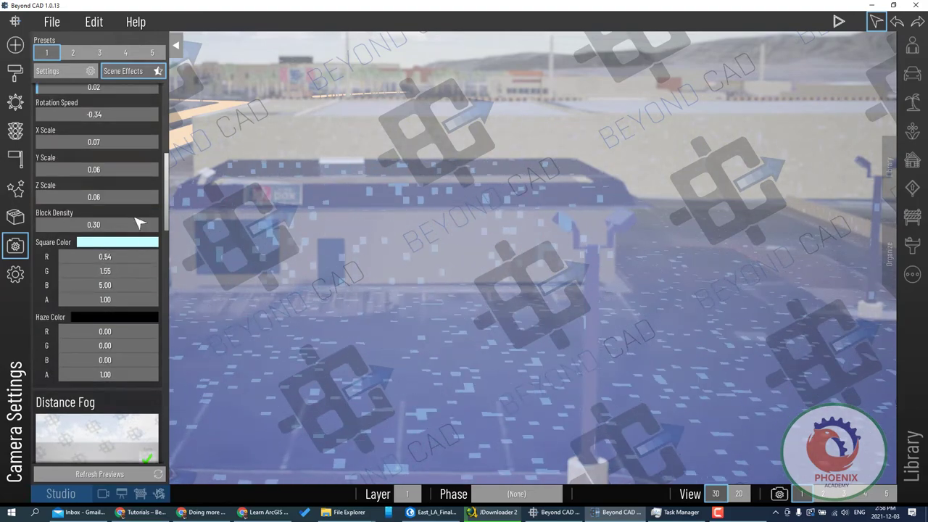
scroll(145, 225, "up", 2)
scroll(147, 219, "up", 1)
left_click(148, 208)
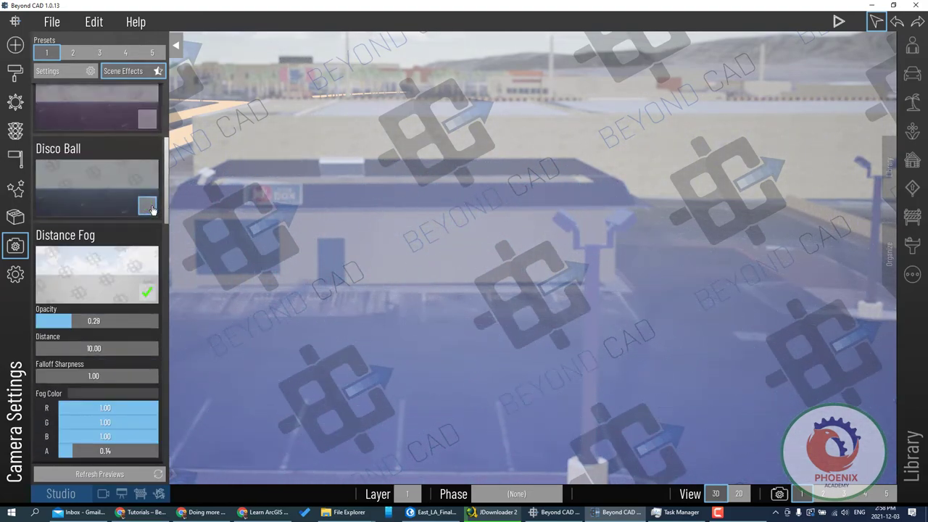
Toggle Distance Fog off and on to compare, then nudge its distance up slightly.
scroll(143, 251, "down", 3)
scroll(142, 239, "down", 3)
scroll(143, 229, "down", 2)
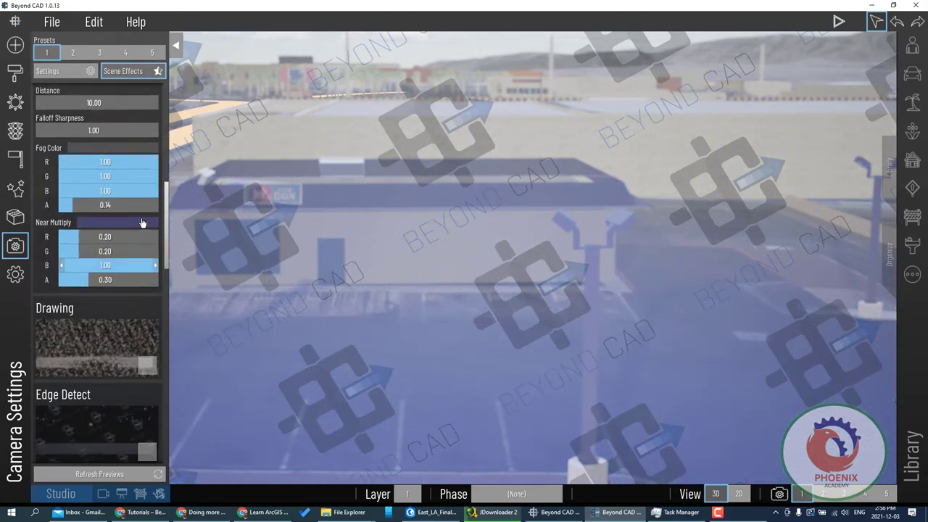
scroll(143, 218, "up", 2)
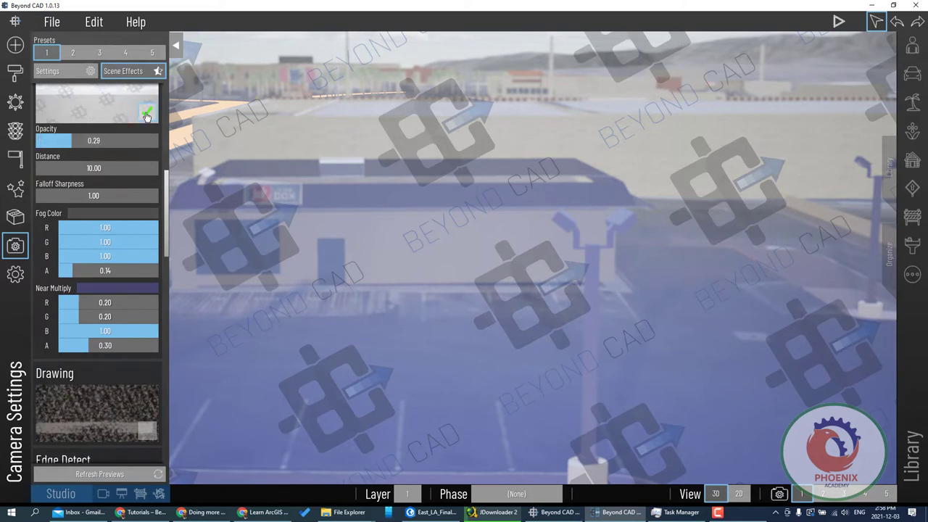
left_click(146, 116)
left_click(148, 114)
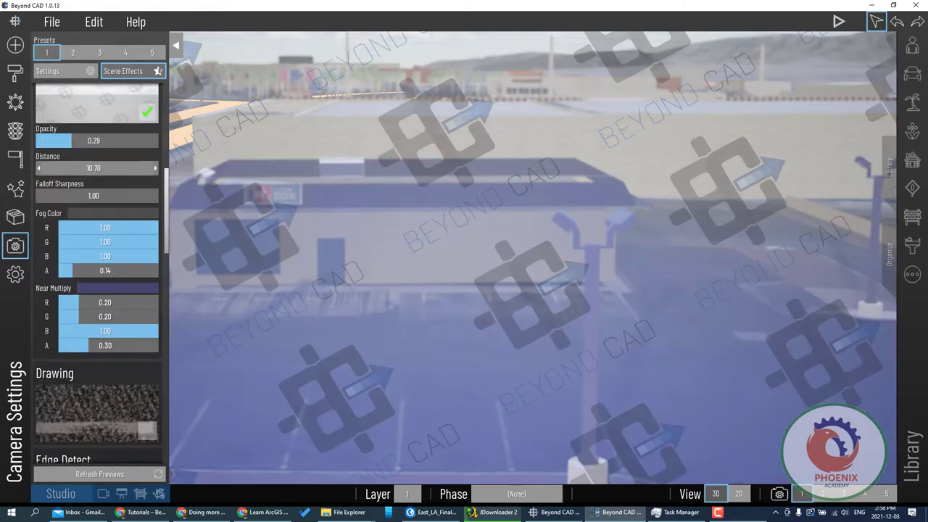
mouse_move(49, 168)
left_mouse_down()
mouse_move(54, 140)
mouse_move(44, 140)
left_mouse_up()
Switch Distance Fog off and briefly try, then remove, the Kuwahara filter.
left_click(147, 113)
scroll(145, 286, "down", 3)
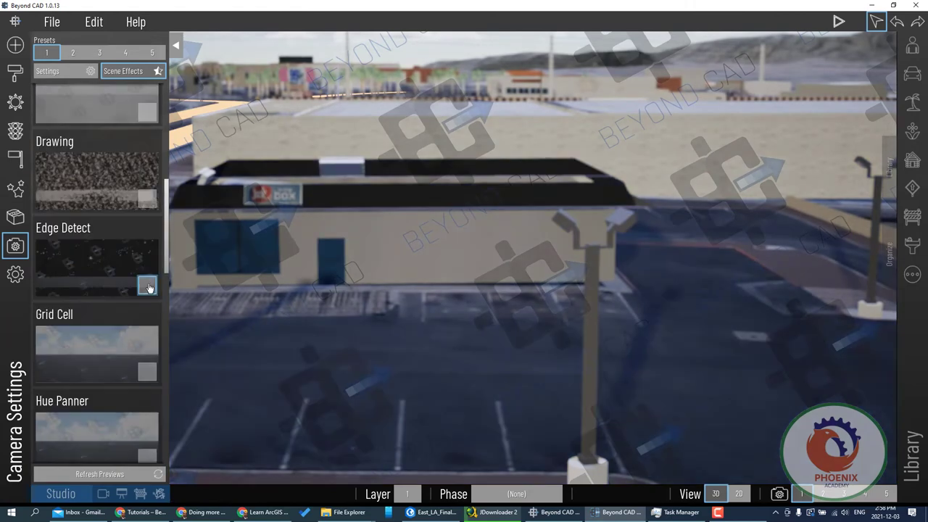
scroll(145, 287, "down", 1)
scroll(145, 286, "down", 1)
scroll(149, 290, "down", 1)
scroll(150, 291, "down", 1)
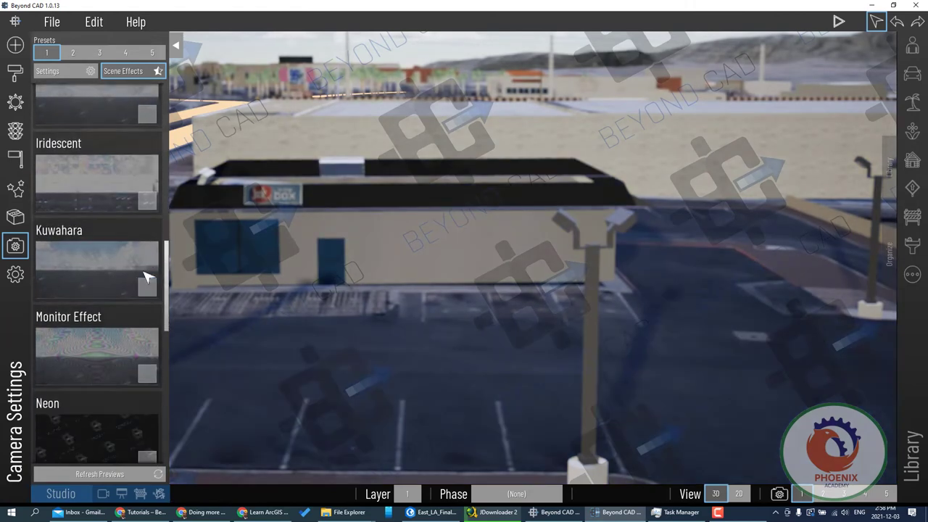
left_click(147, 288)
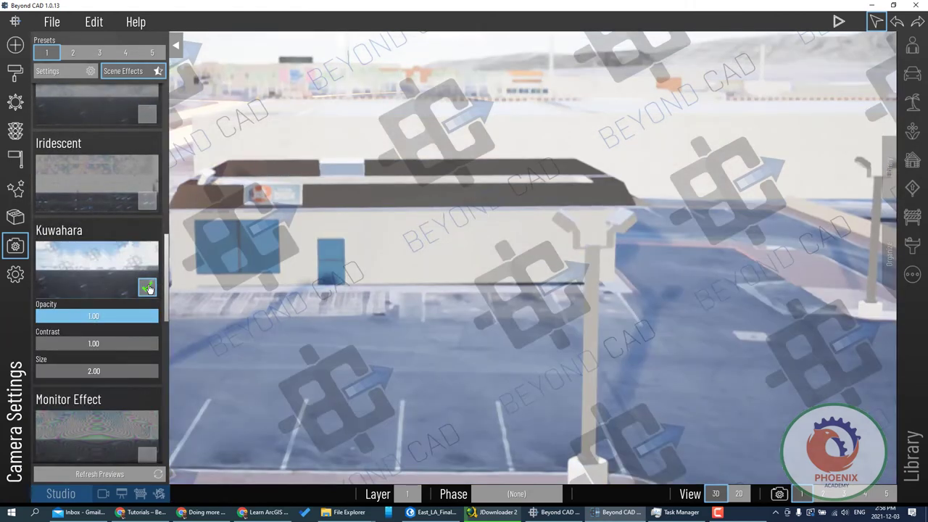
left_click(147, 288)
Enable Monitor Effect and fade its opacity to about 0.11.
left_click(147, 373)
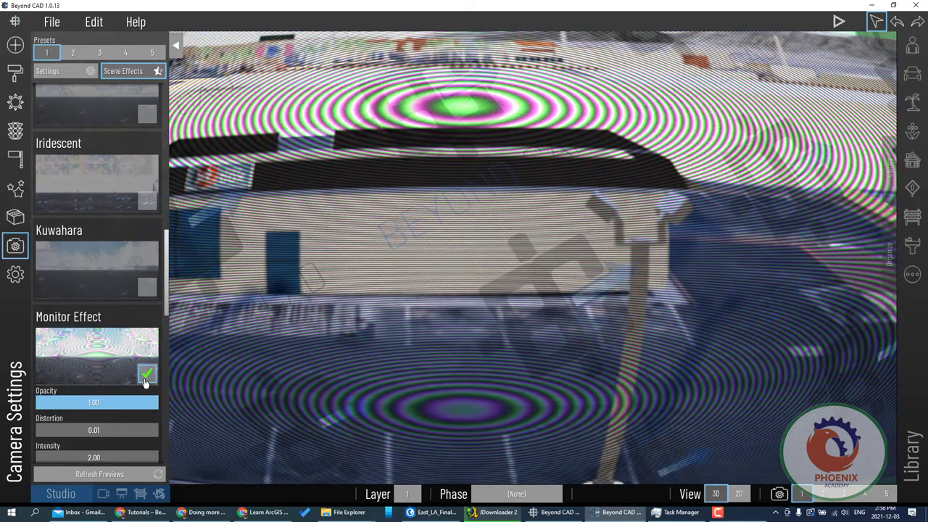
left_click(98, 402)
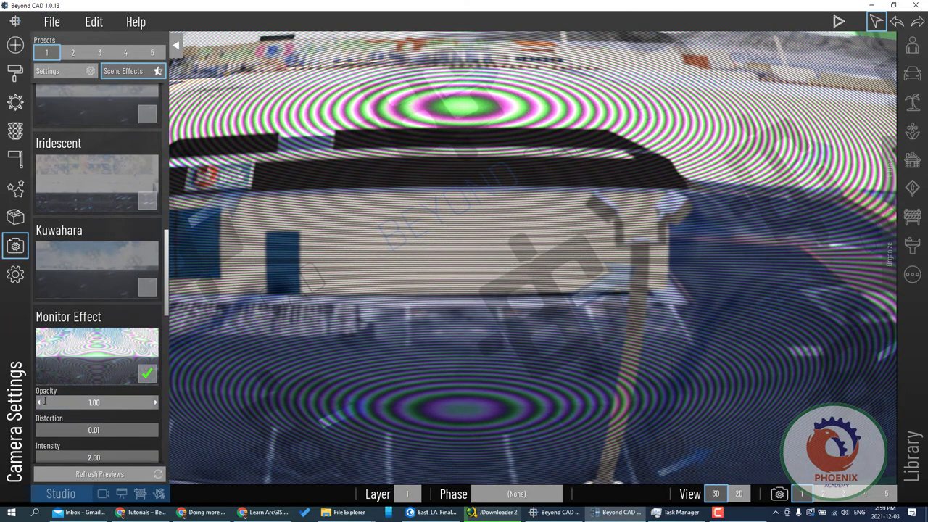
key("Return")
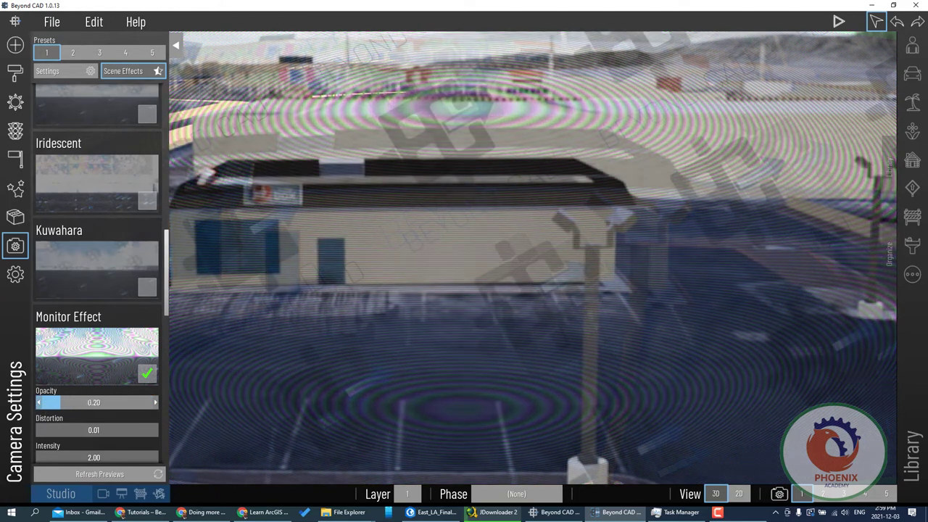
left_click_drag(153, 402, 50, 401)
Enable the Neon glow effect and fade its opacity to 0.02.
scroll(136, 342, "down", 2)
scroll(137, 345, "down", 2)
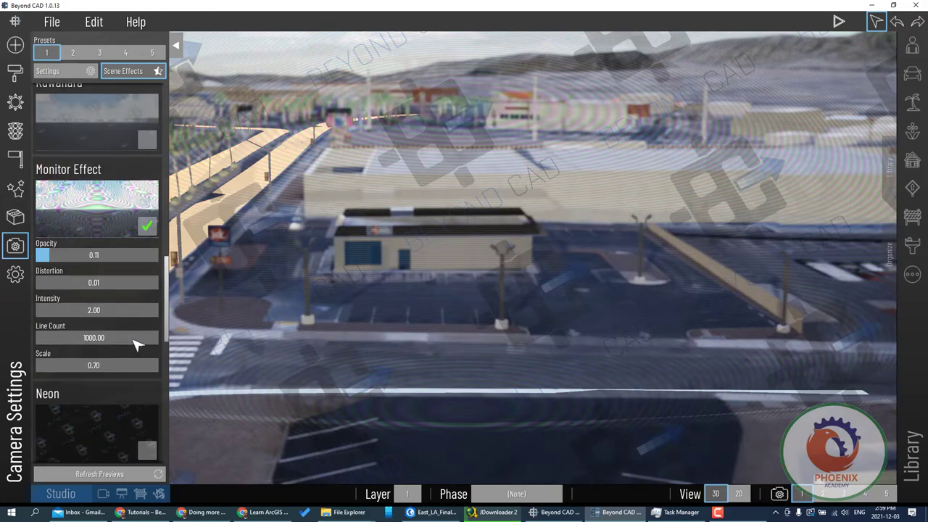
scroll(138, 346, "down", 2)
left_click(147, 353)
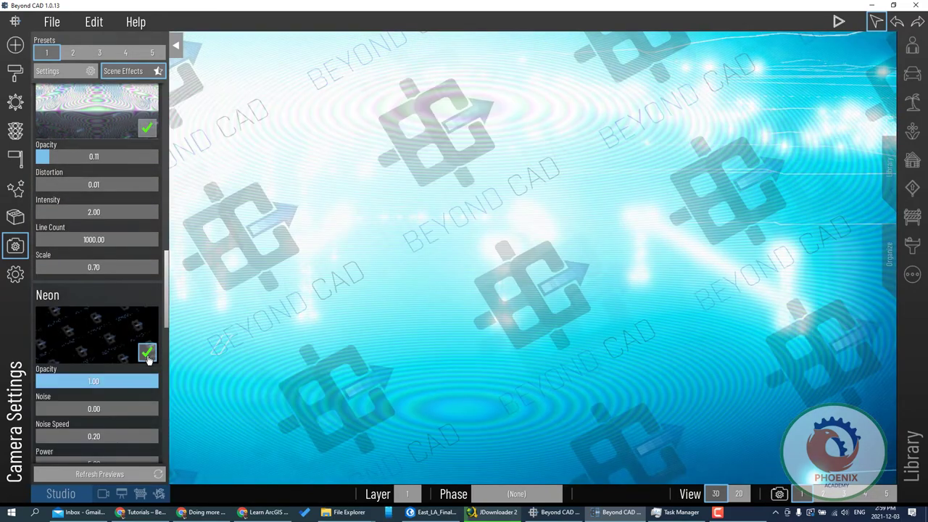
left_click_drag(149, 380, 41, 380)
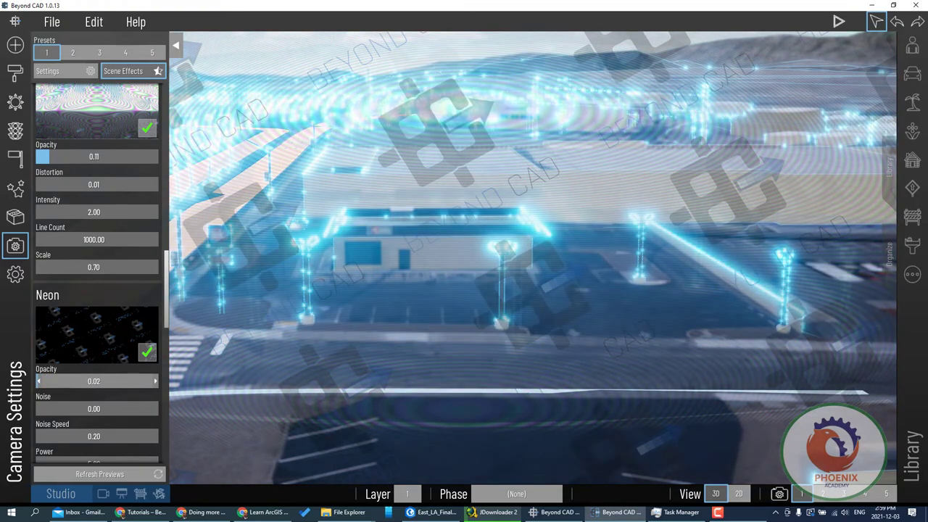
left_click_drag(41, 381, 38, 381)
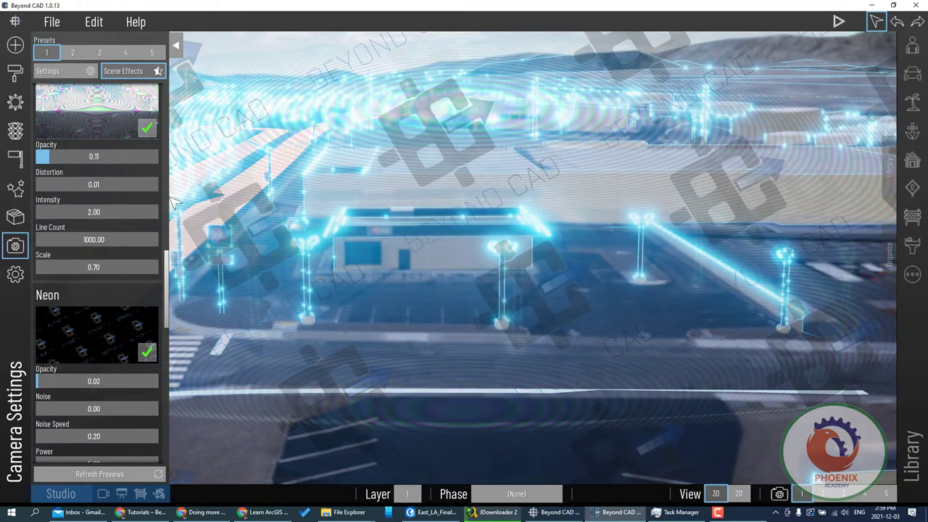
scroll(147, 138, "down", 2)
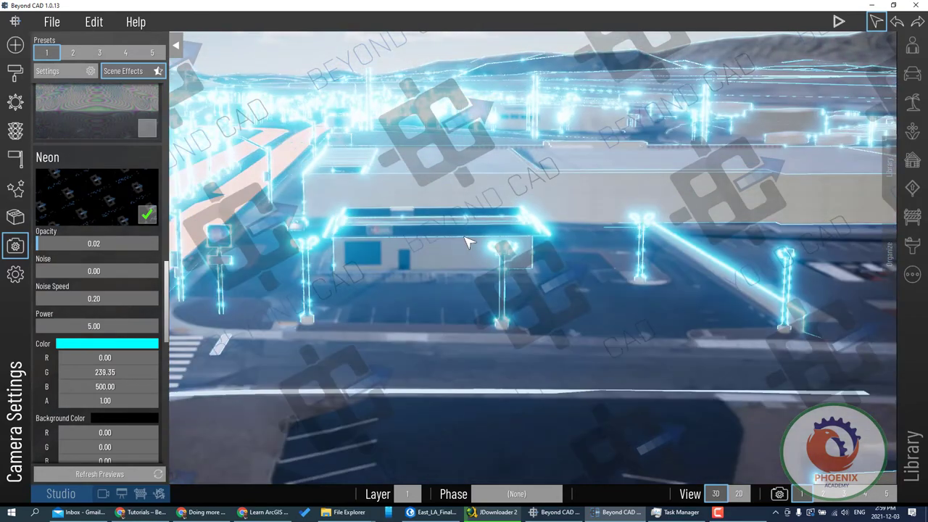
Close Camera Settings and show the neon street scene in Render view with camera set 1 thumbnails.
left_click(175, 45)
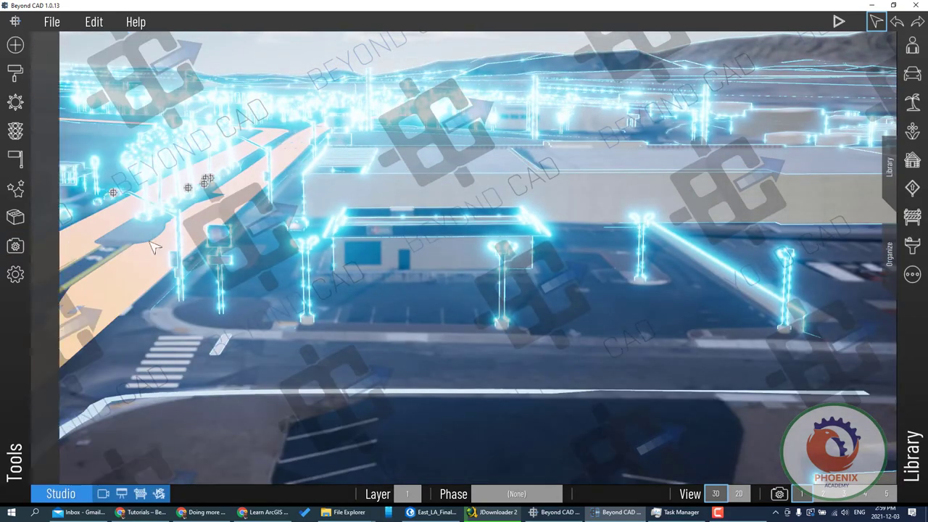
left_click(103, 494)
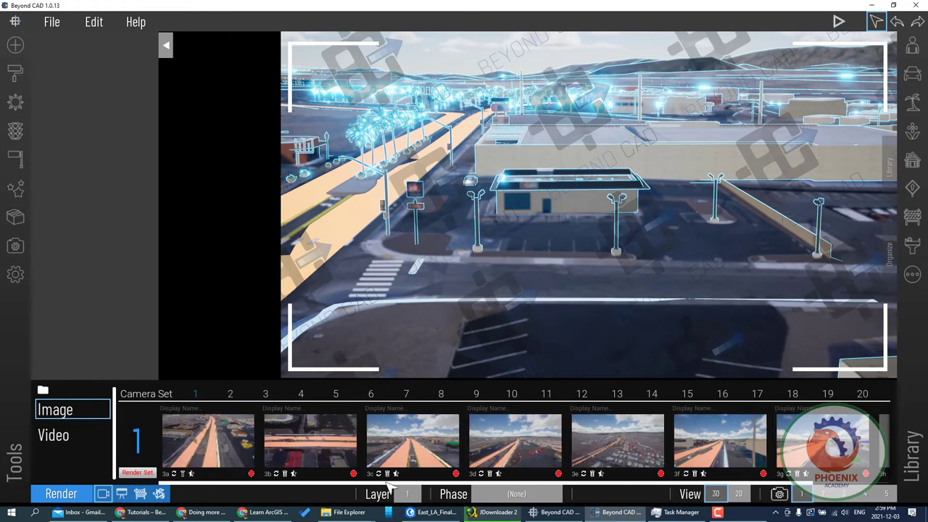
left_click_drag(386, 484, 453, 483)
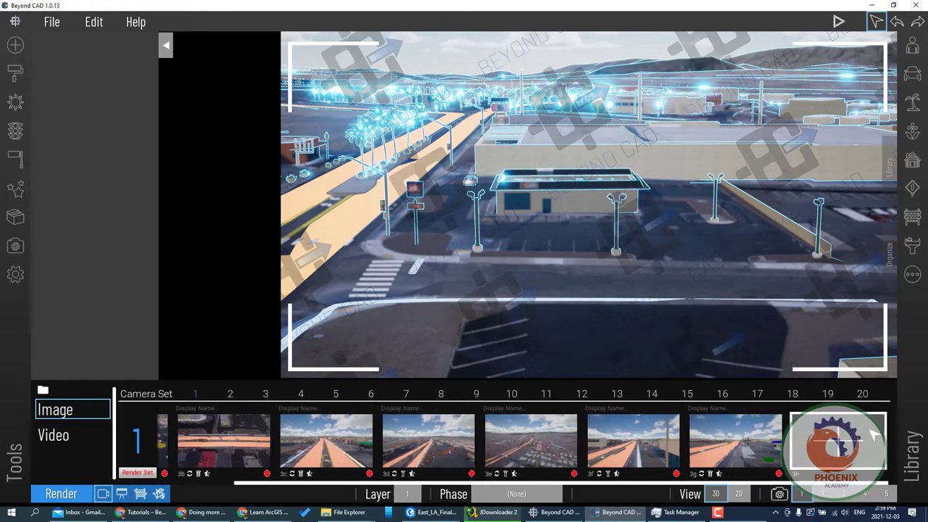